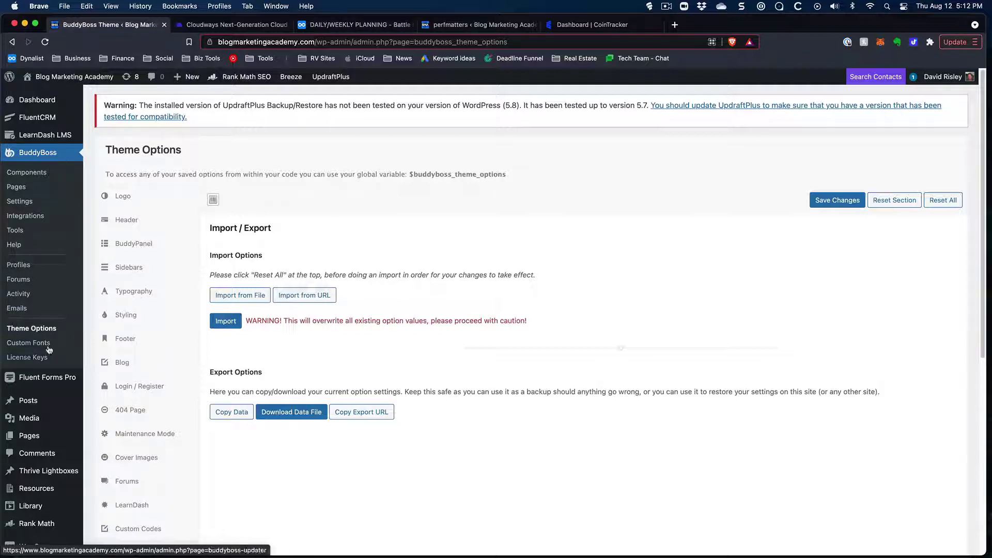
Scroll down the BuddyBoss Theme Options page to reach the Blog settings.
{"action": "scroll", "coordinate": [167, 271], "scroll_direction": "down", "scroll_amount": 3}
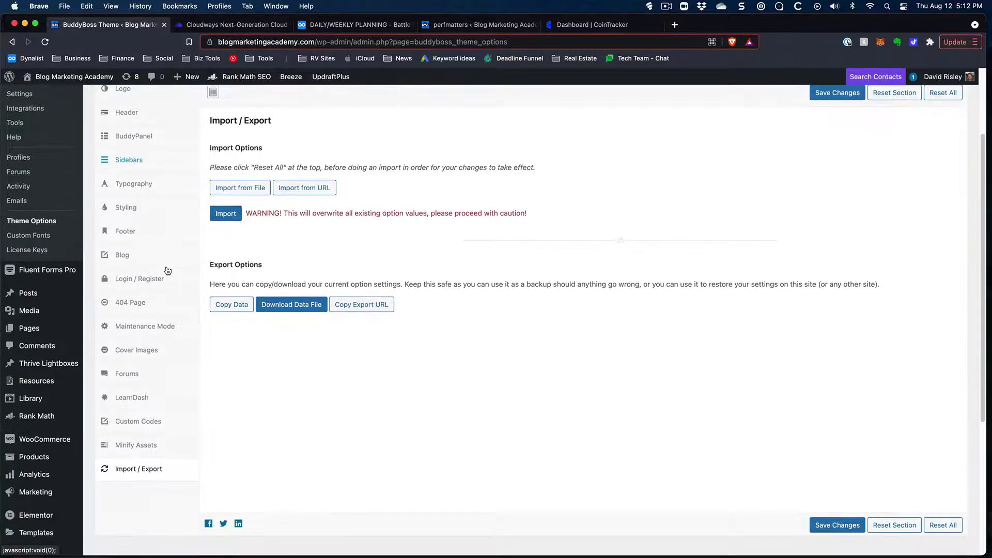
{"action": "left_click", "coordinate": [127, 257]}
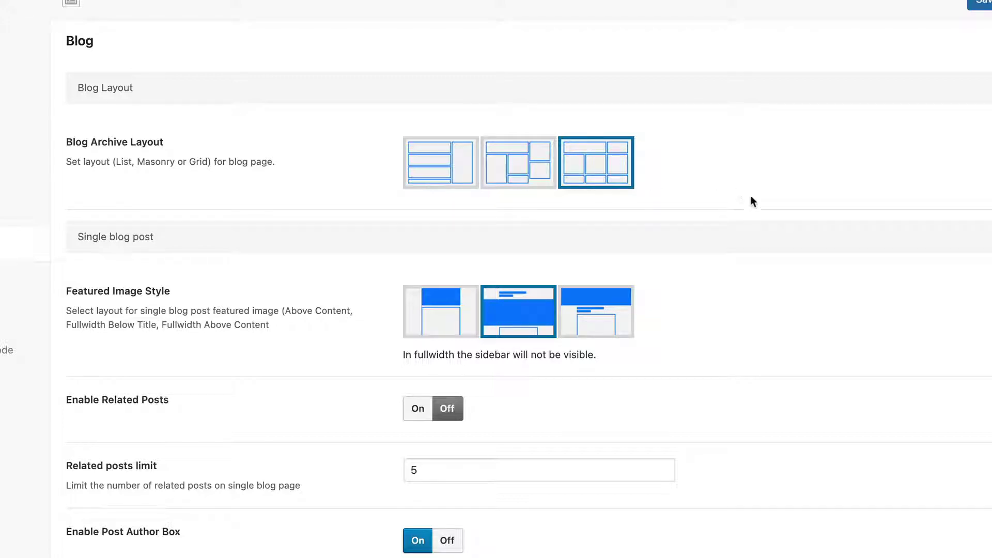
{"action": "scroll", "coordinate": [751, 201], "scroll_direction": "down", "scroll_amount": 3}
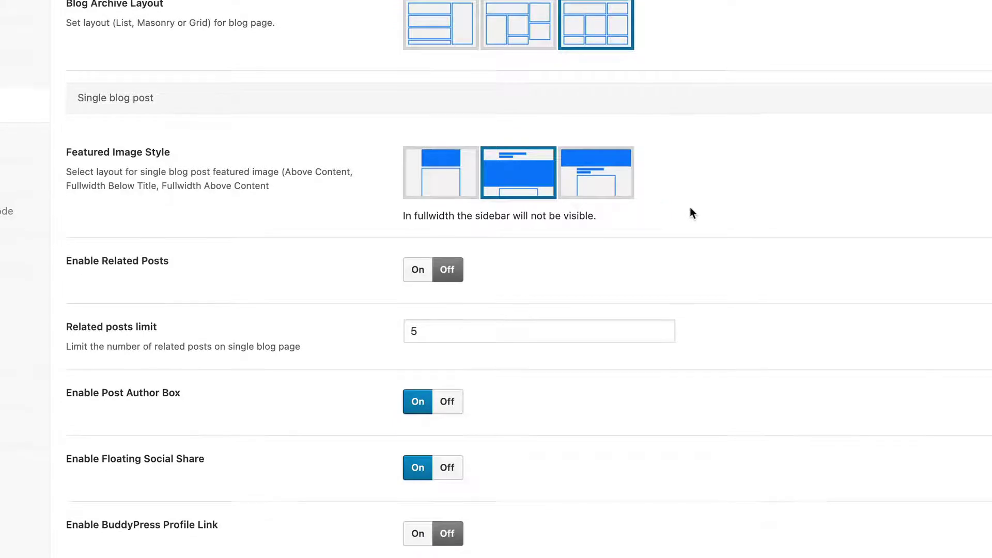
{"action": "scroll", "coordinate": [690, 209], "scroll_direction": "down", "scroll_amount": 2}
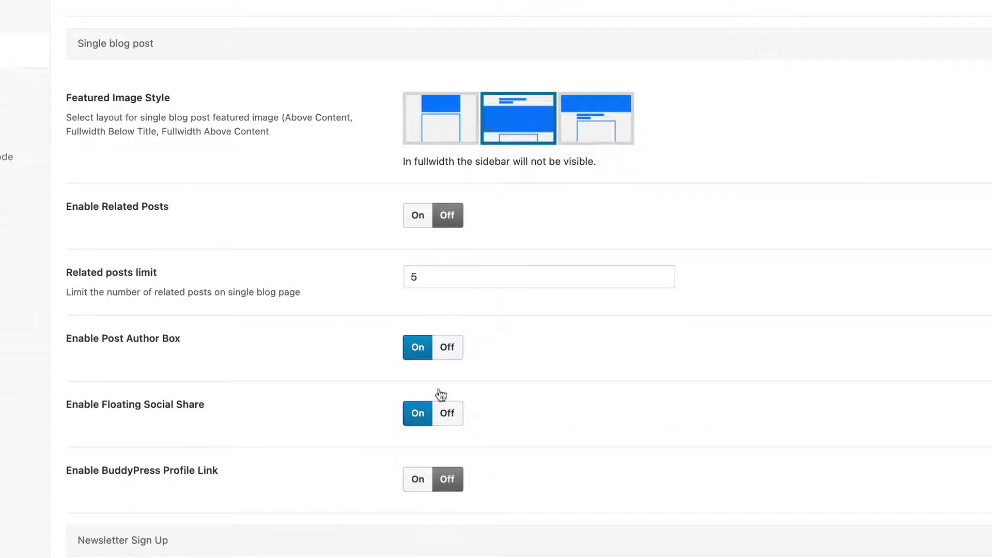
{"action": "scroll", "coordinate": [444, 380], "scroll_direction": "down", "scroll_amount": 2}
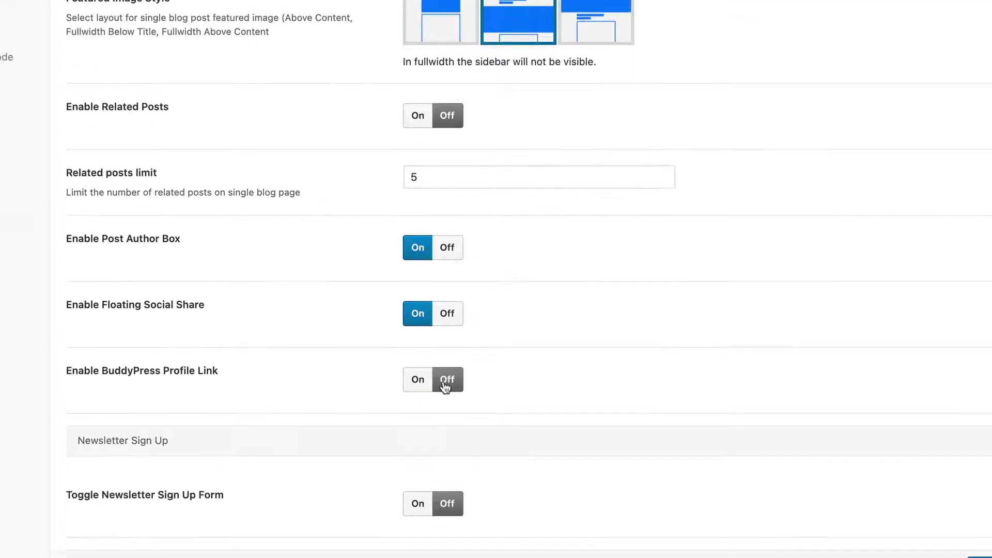
{"action": "scroll", "coordinate": [439, 398], "scroll_direction": "up", "scroll_amount": 3}
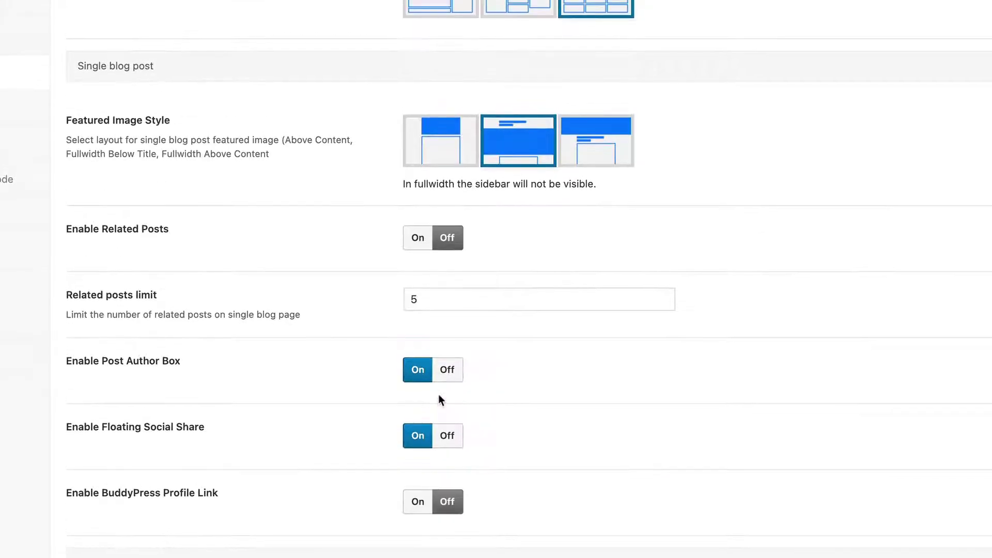
{"action": "scroll", "coordinate": [439, 398], "scroll_direction": "down", "scroll_amount": 1}
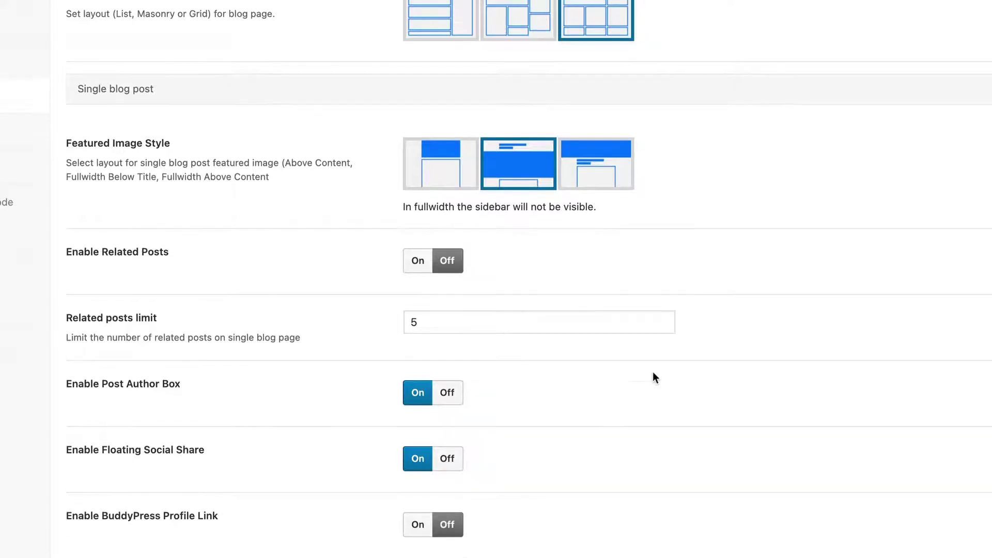
{"action": "scroll", "coordinate": [652, 371], "scroll_direction": "up", "scroll_amount": 6}
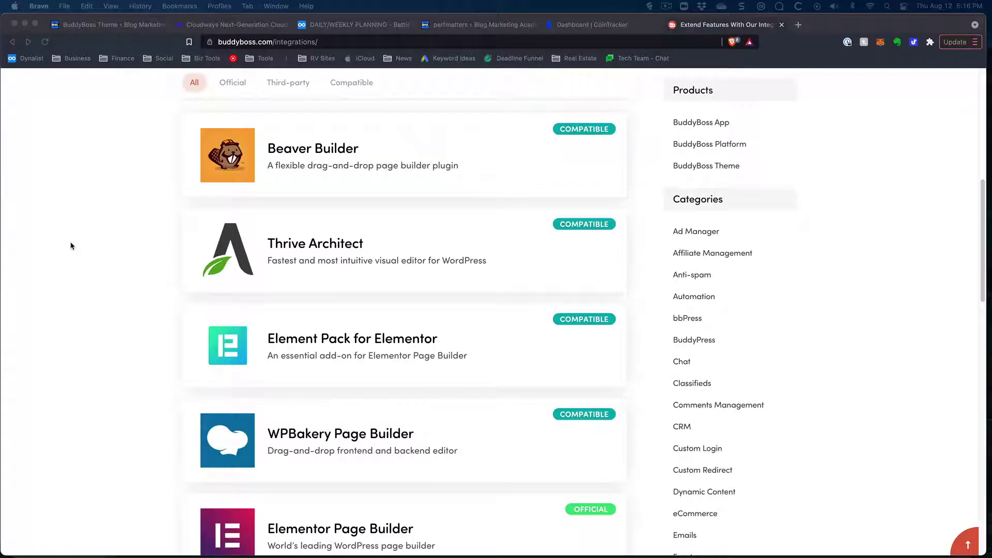
Browse the BuddyBoss integrations list of compatible page builders like Beaver Builder and Thrive Architect.
{"action": "scroll", "coordinate": [487, 140], "scroll_direction": "up", "scroll_amount": 8}
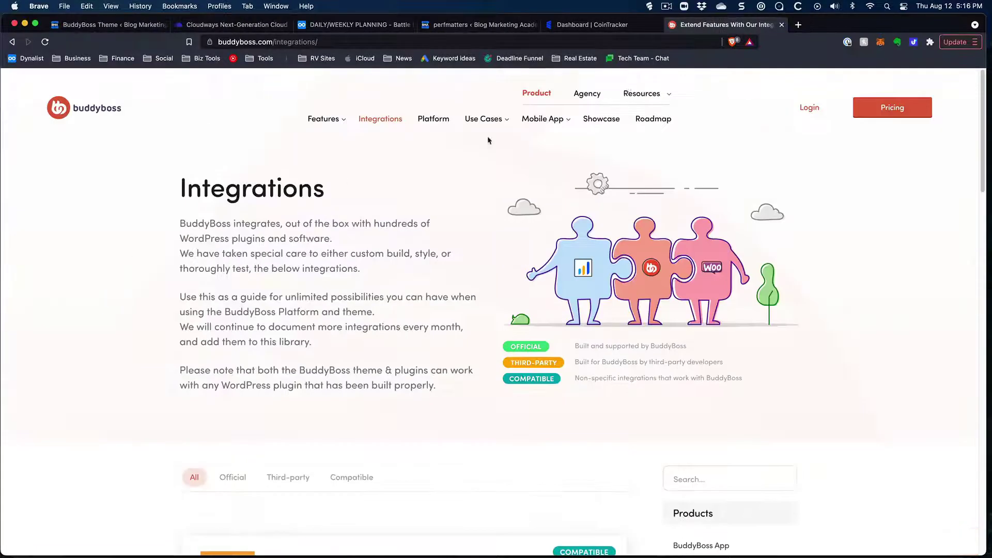
{"action": "scroll", "coordinate": [354, 200], "scroll_direction": "down", "scroll_amount": 10}
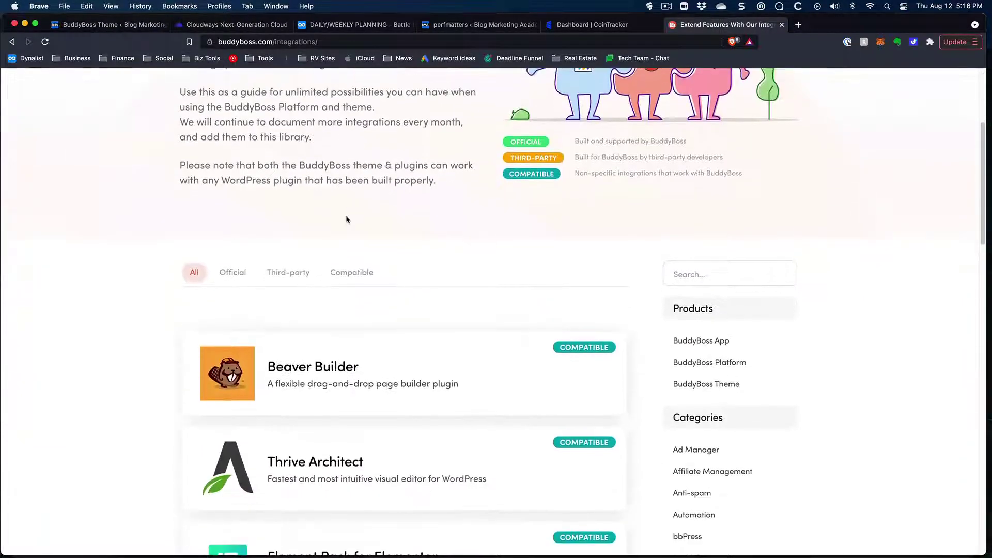
{"action": "scroll", "coordinate": [349, 222], "scroll_direction": "up", "scroll_amount": 1}
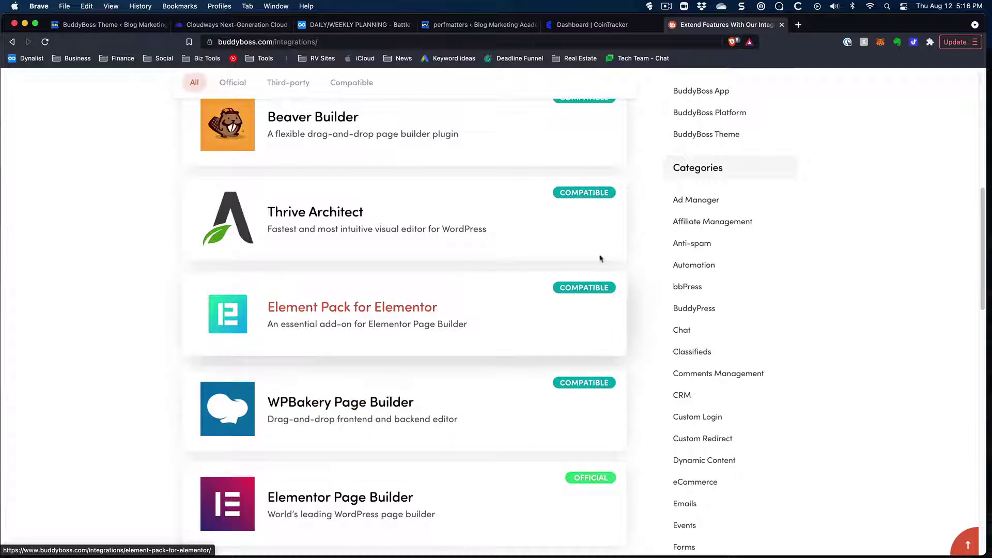
{"action": "scroll", "coordinate": [600, 258], "scroll_direction": "up", "scroll_amount": 3}
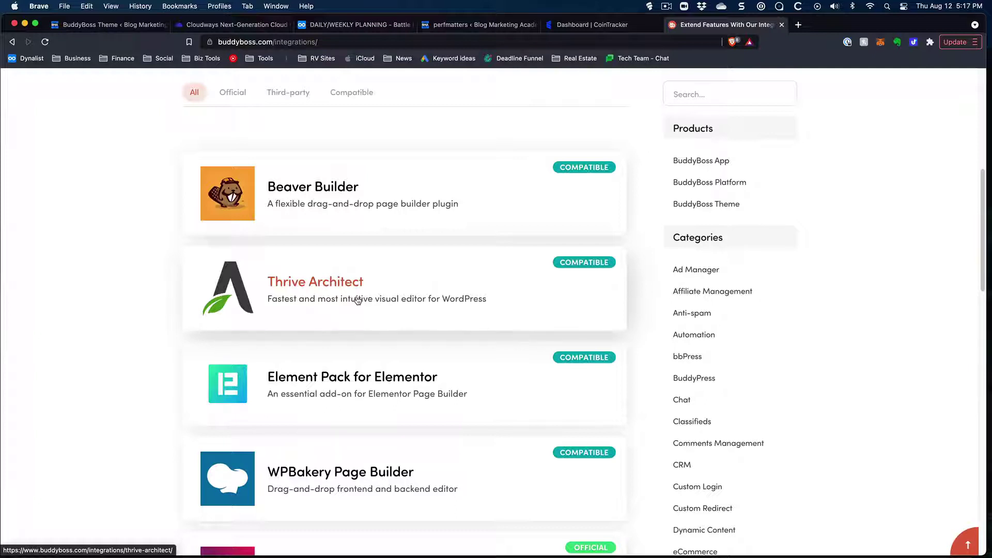
Scroll the integrations page past the official Elementor Page Builder listing.
{"action": "scroll", "coordinate": [356, 302], "scroll_direction": "down", "scroll_amount": 5}
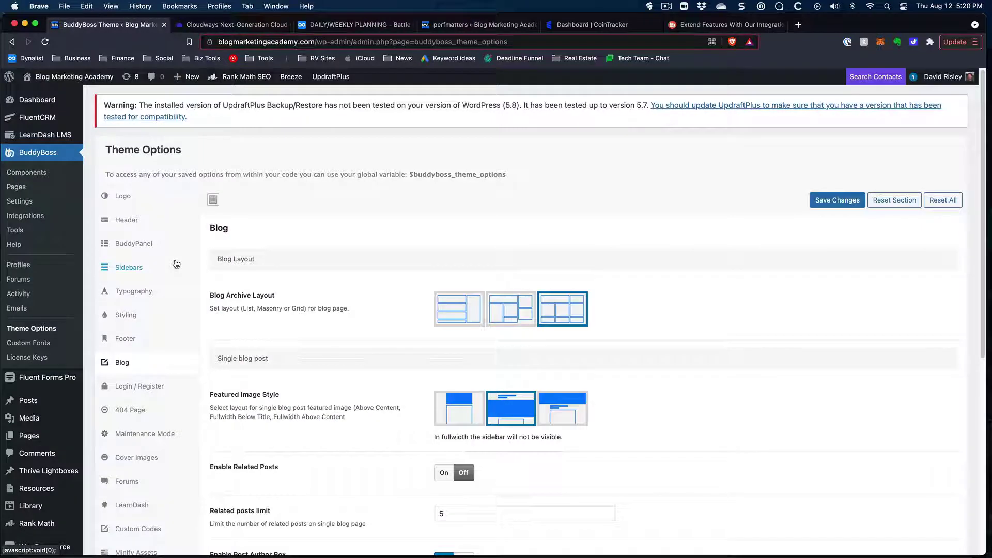
Open Elementor's Theme Builder template list from the Templates menu.
{"action": "scroll", "coordinate": [176, 264], "scroll_direction": "down", "scroll_amount": 5}
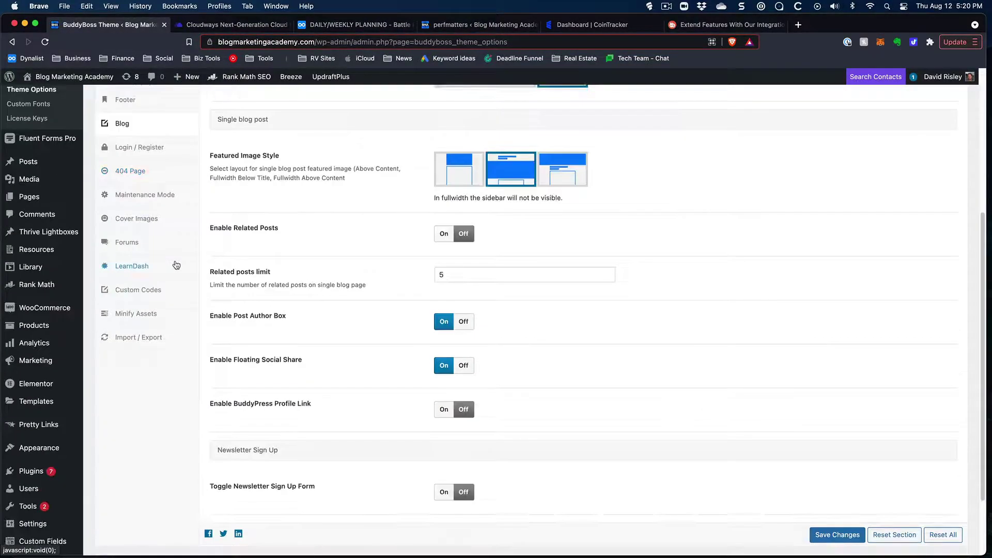
{"action": "scroll", "coordinate": [44, 287], "scroll_direction": "down", "scroll_amount": 1}
{"action": "mouse_move", "coordinate": [30, 331]}
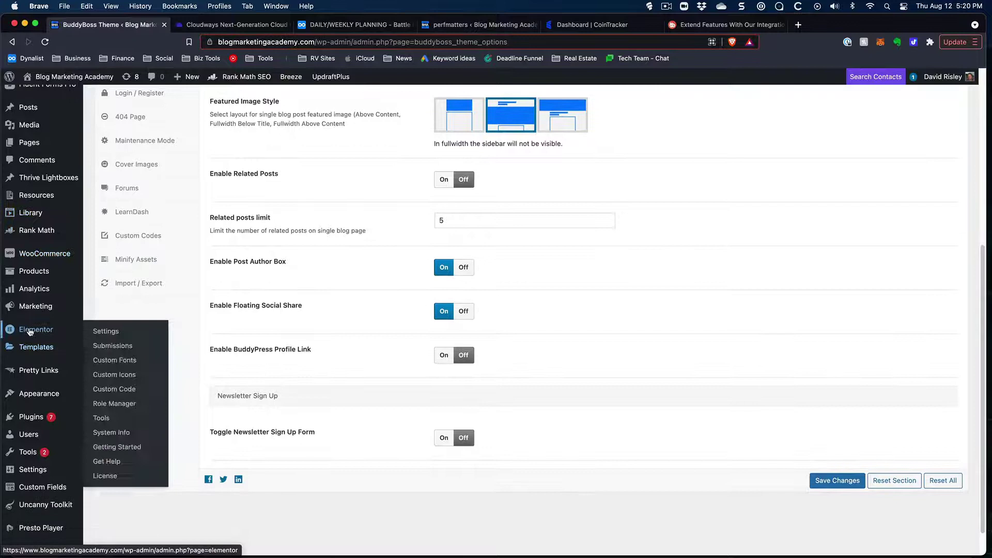
{"action": "mouse_move", "coordinate": [29, 350]}
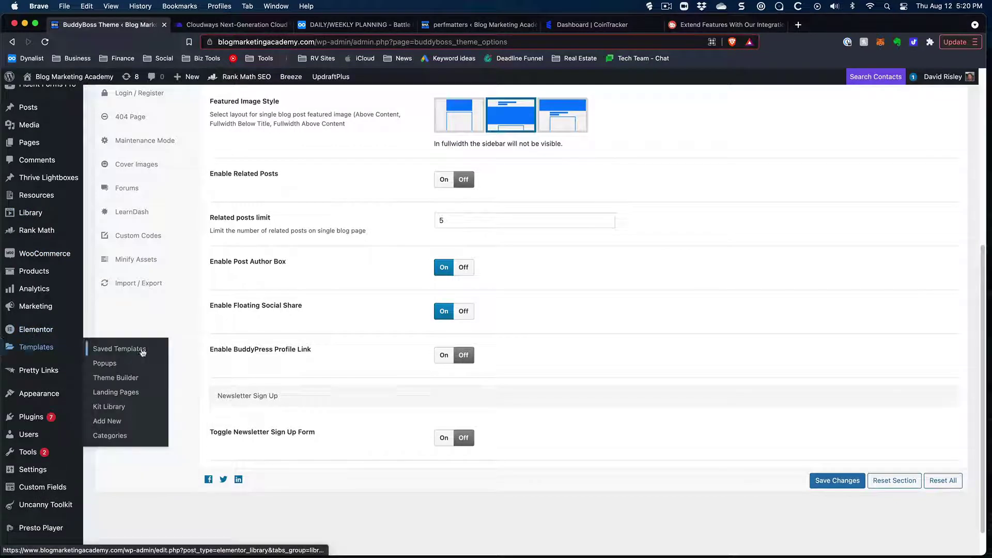
{"action": "left_click", "coordinate": [126, 380]}
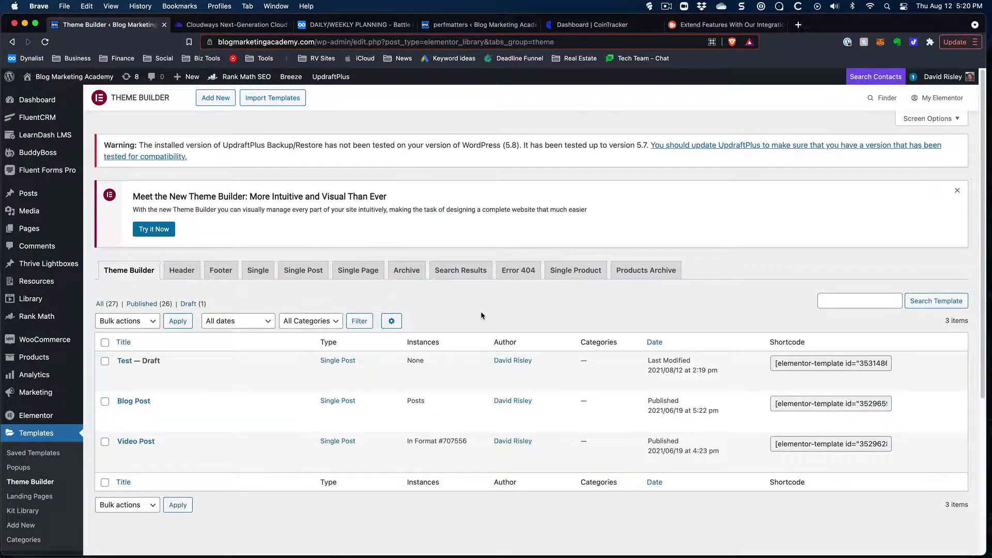
Filter the Theme Builder to Single Post templates: Test draft, Blog Post and Video Post.
{"action": "scroll", "coordinate": [480, 310], "scroll_direction": "down", "scroll_amount": 3}
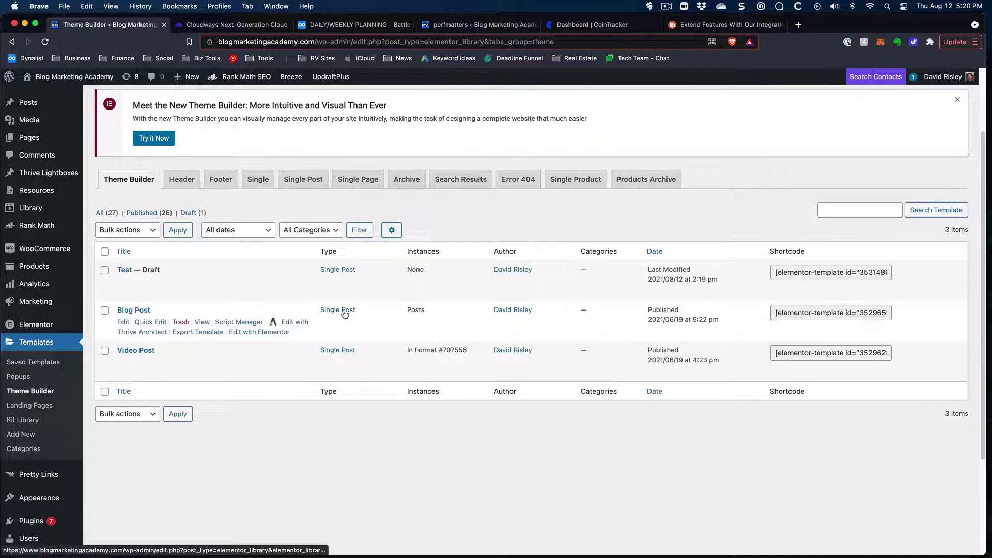
{"action": "left_click", "coordinate": [308, 181]}
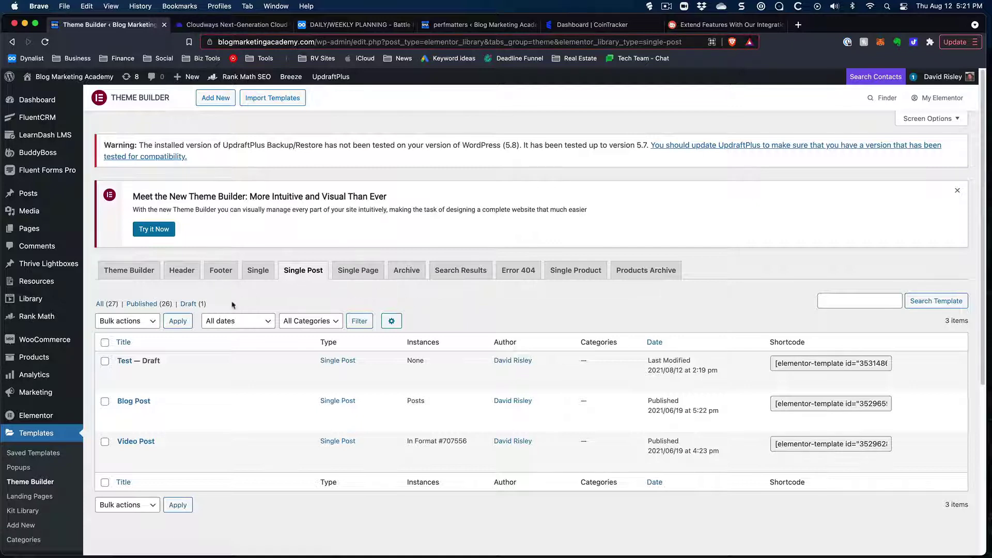
{"action": "mouse_move", "coordinate": [205, 364]}
{"action": "mouse_move", "coordinate": [195, 395]}
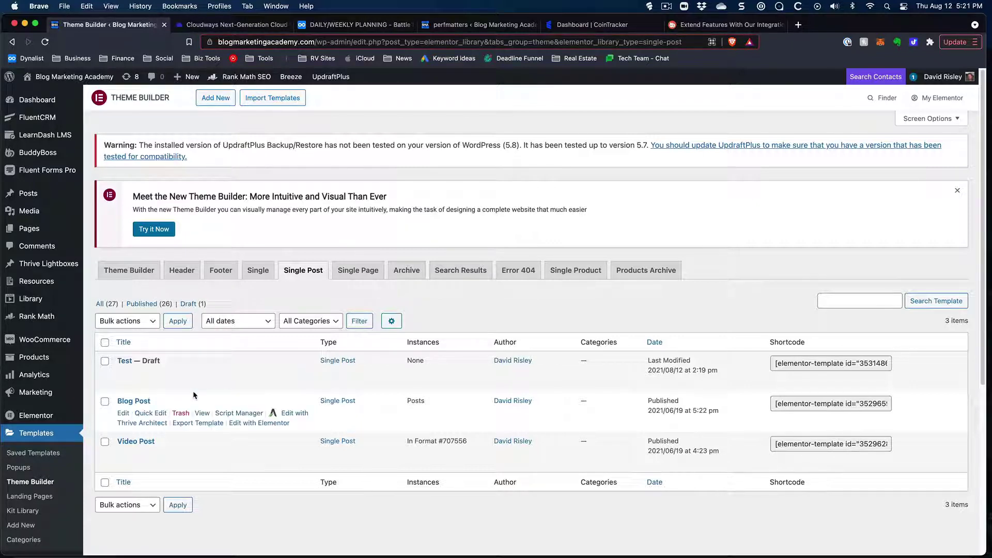
{"action": "mouse_move", "coordinate": [139, 443]}
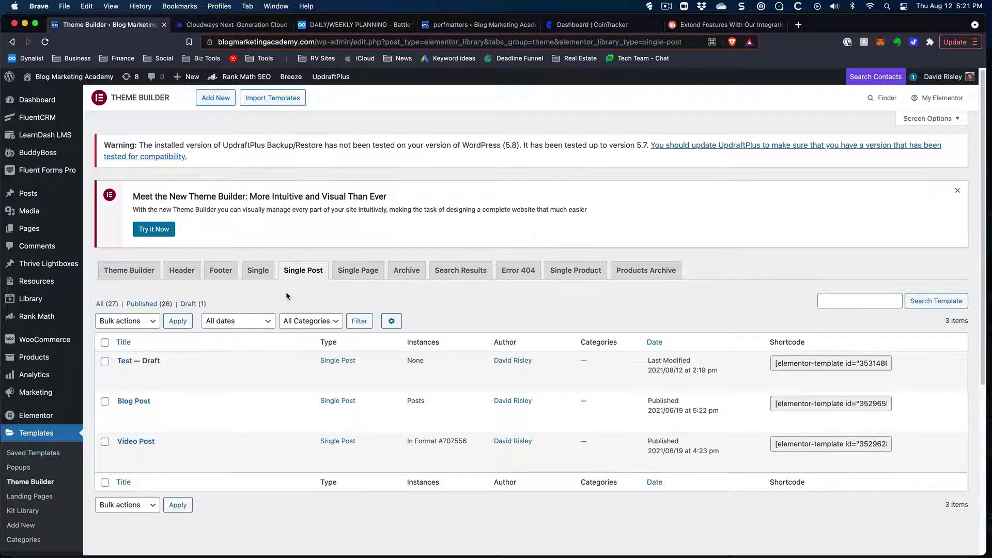
{"action": "scroll", "coordinate": [287, 295], "scroll_direction": "down", "scroll_amount": 3}
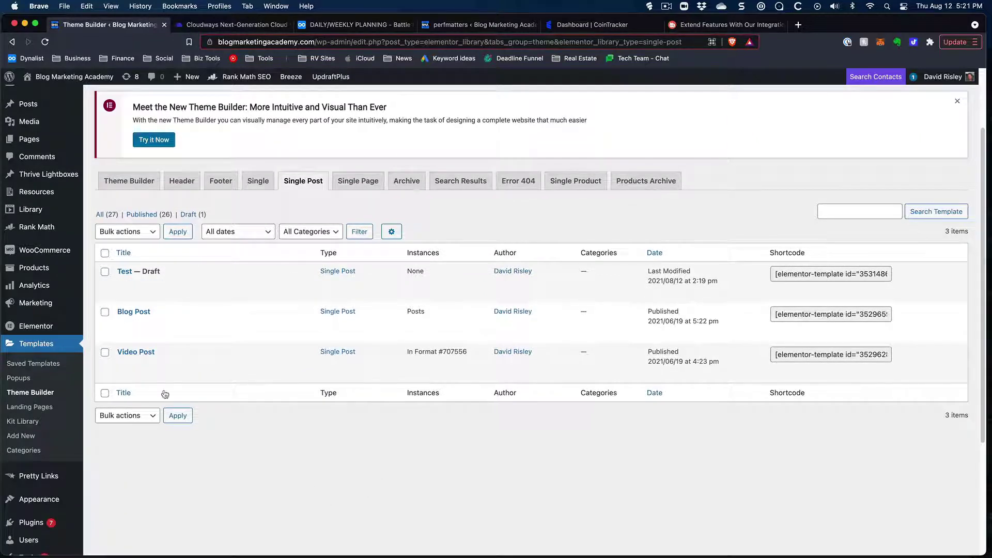
{"action": "mouse_move", "coordinate": [135, 367]}
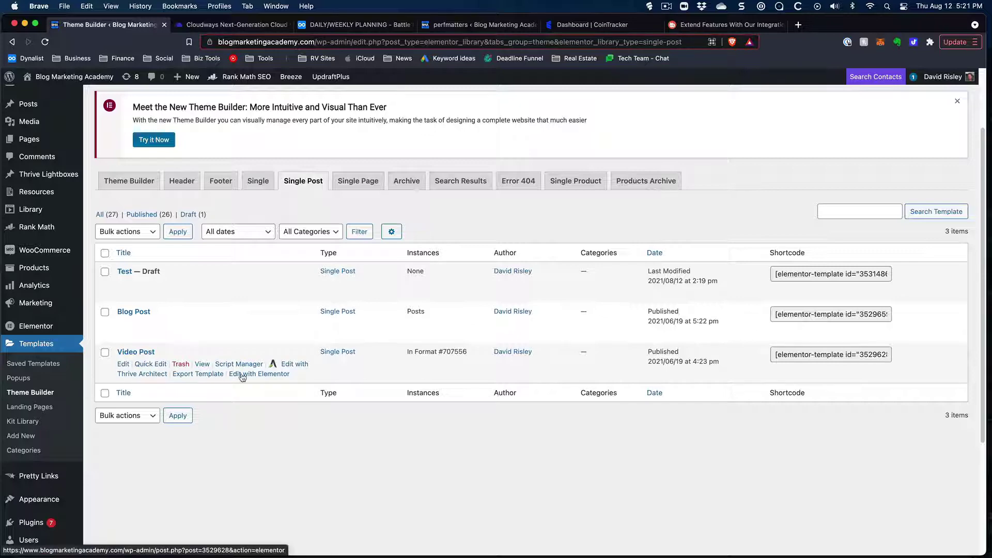
{"action": "scroll", "coordinate": [224, 370], "scroll_direction": "up", "scroll_amount": 3}
{"action": "scroll", "coordinate": [224, 370], "scroll_direction": "up", "scroll_amount": 1}
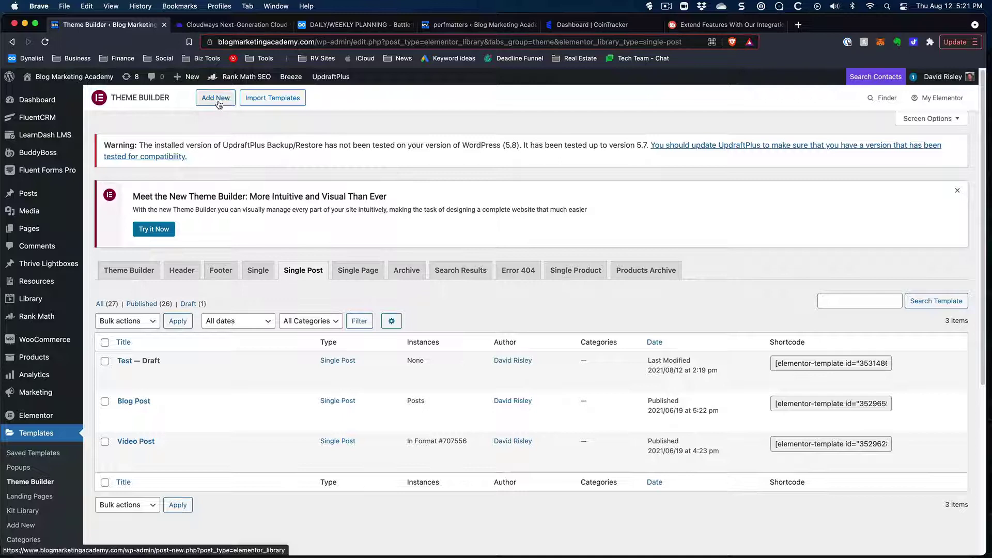
Place the Post Title widget from the SINGLE group into the Test template's empty section.
{"action": "mouse_move", "coordinate": [251, 382]}
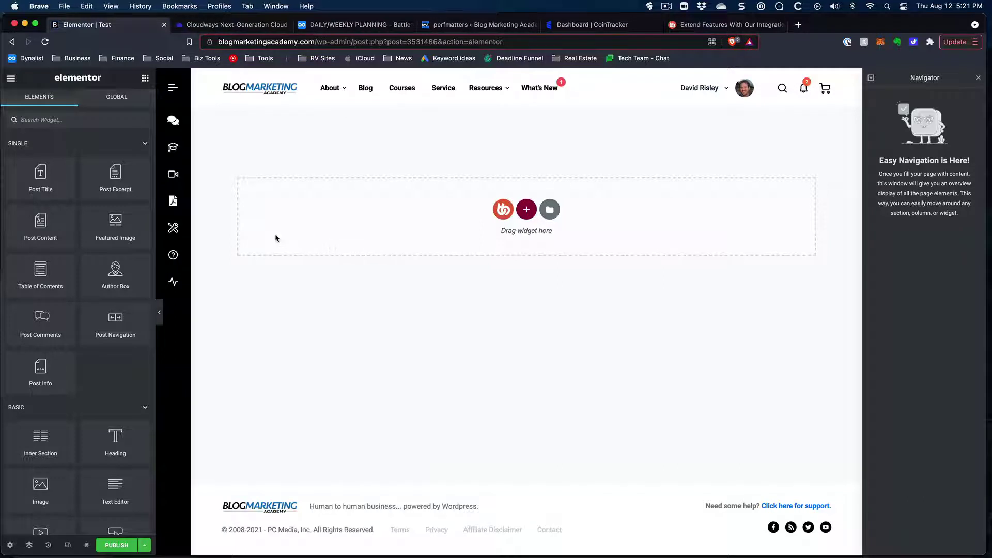
{"action": "scroll", "coordinate": [112, 226], "scroll_direction": "down", "scroll_amount": 15}
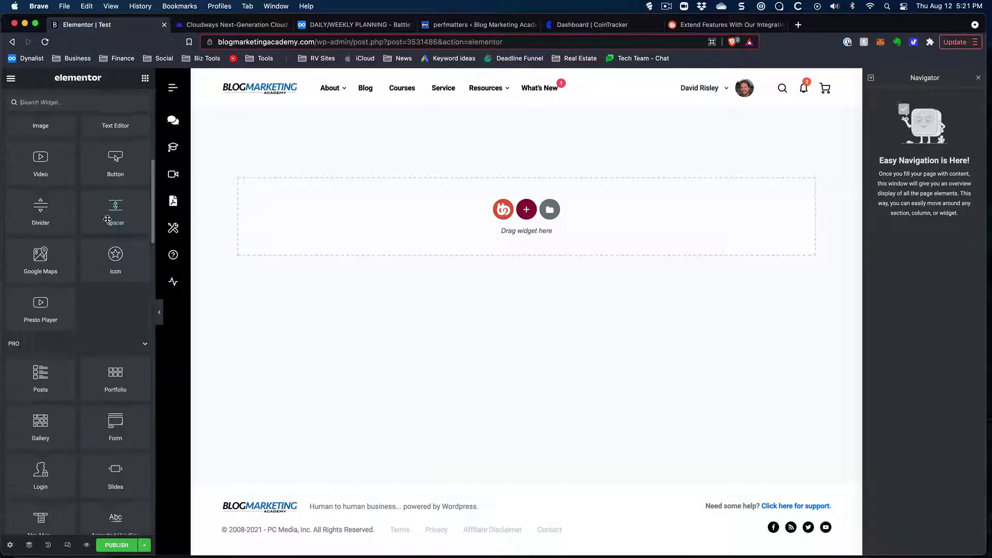
{"action": "scroll", "coordinate": [119, 389], "scroll_direction": "down", "scroll_amount": 3}
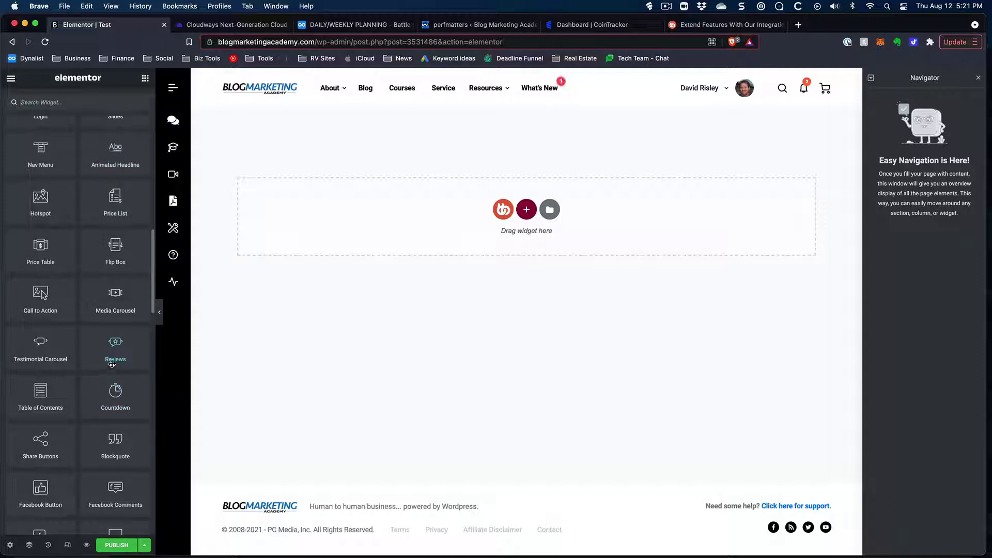
{"action": "scroll", "coordinate": [106, 325], "scroll_direction": "up", "scroll_amount": 10}
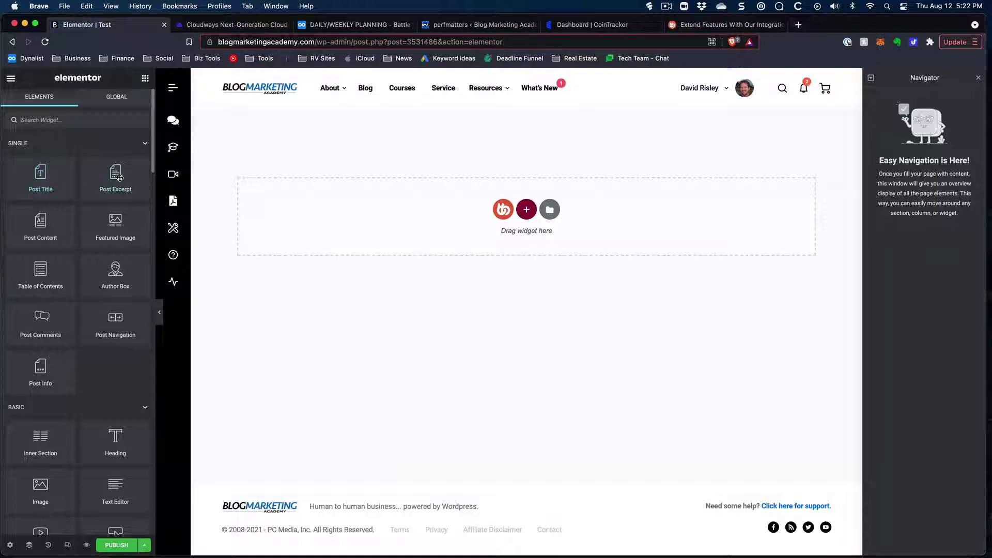
{"action": "left_click_drag", "start_coordinate": [45, 177], "coordinate": [484, 210]}
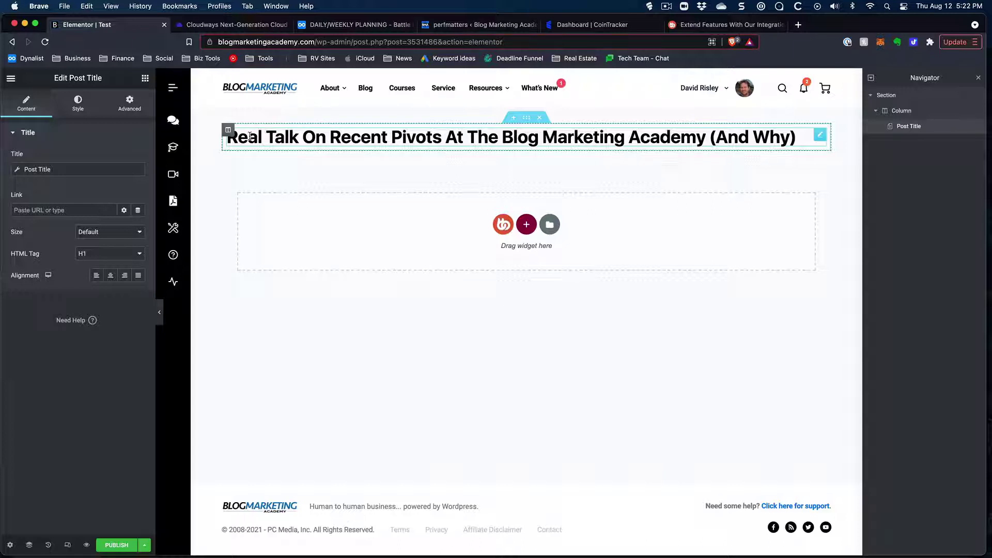
Add a Post Content widget below the Post Title in the Test template.
{"action": "left_click", "coordinate": [145, 78]}
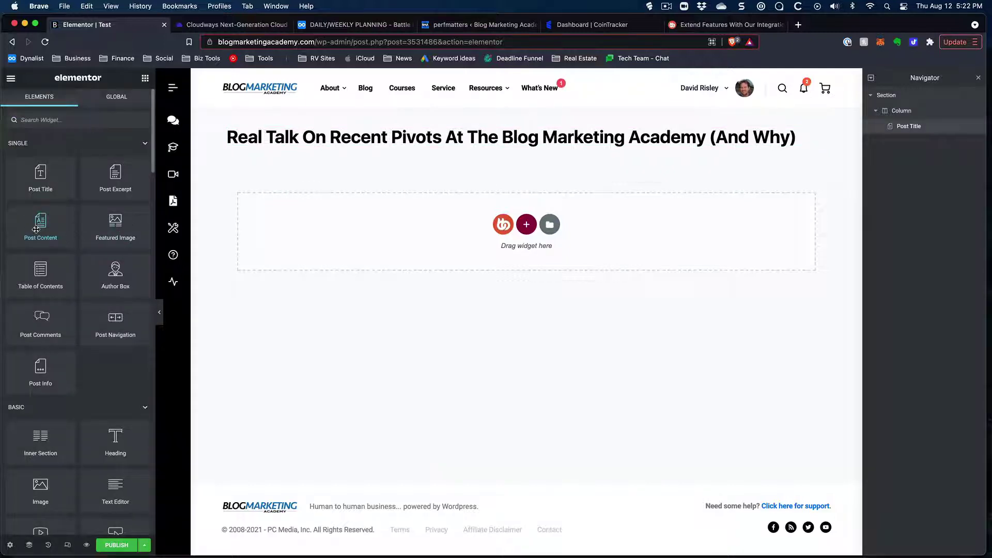
{"action": "left_click_drag", "start_coordinate": [36, 228], "coordinate": [433, 148]}
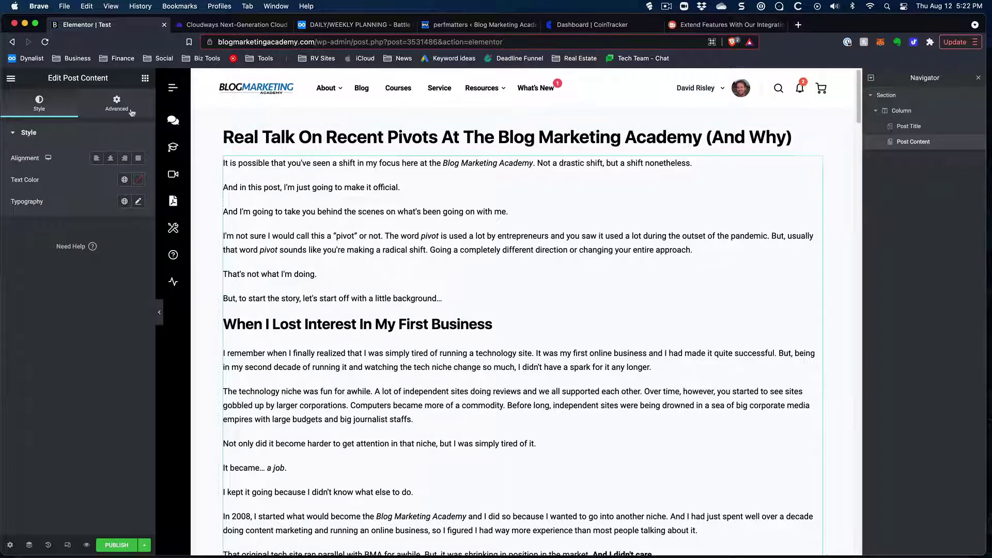
{"action": "left_click", "coordinate": [292, 137]}
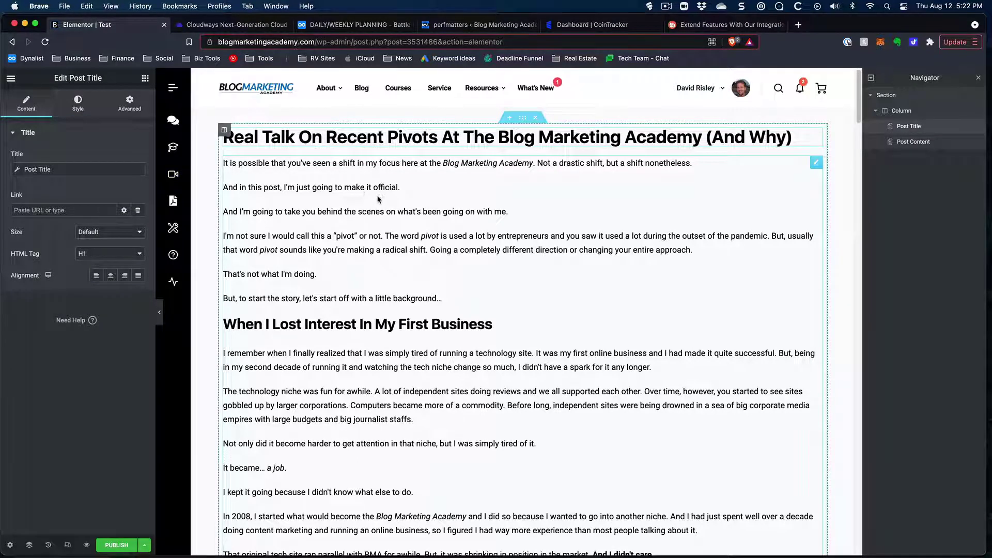
{"action": "left_click", "coordinate": [11, 79]}
Exit the editor without saving and open the Blog Post template from Theme Builder.
{"action": "left_click", "coordinate": [77, 258]}
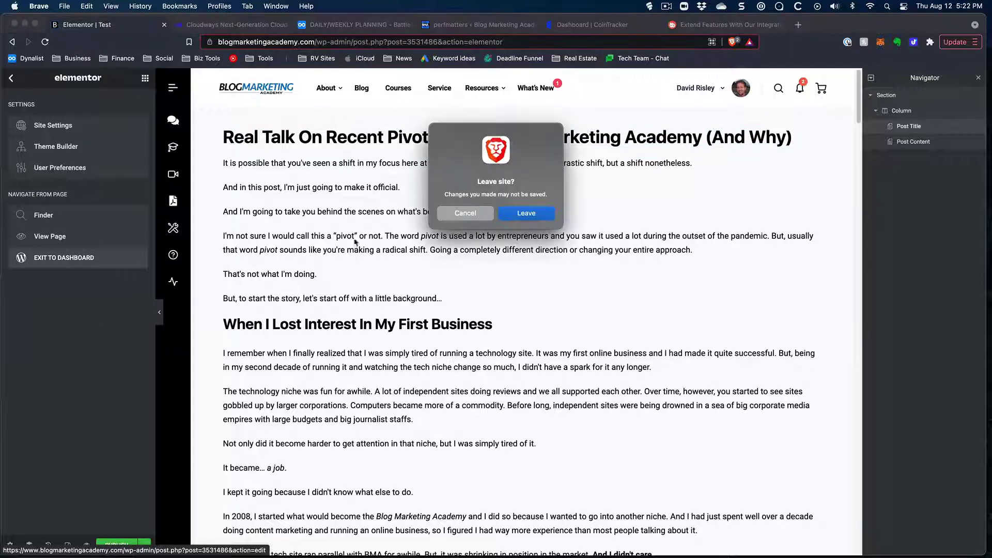
{"action": "left_click", "coordinate": [538, 218]}
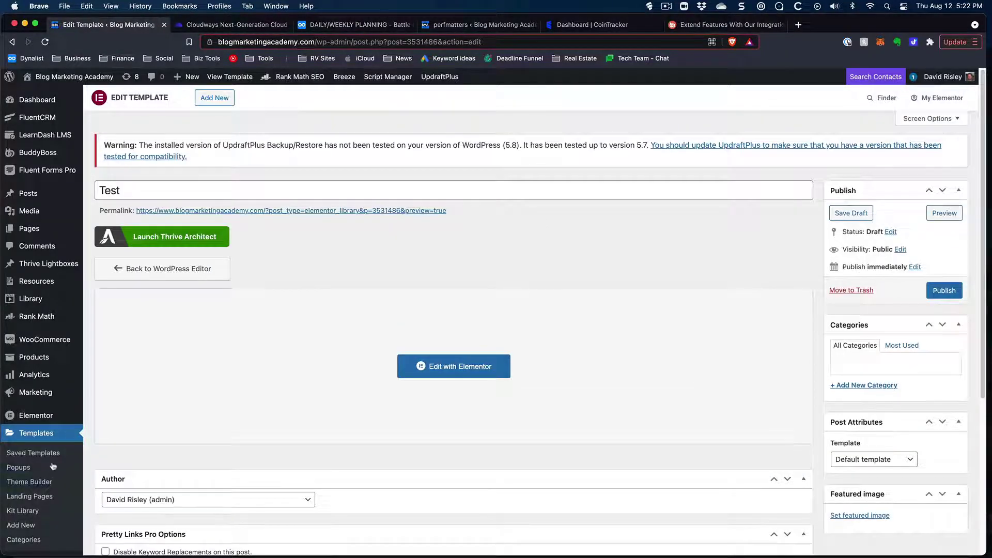
{"action": "left_click", "coordinate": [46, 482]}
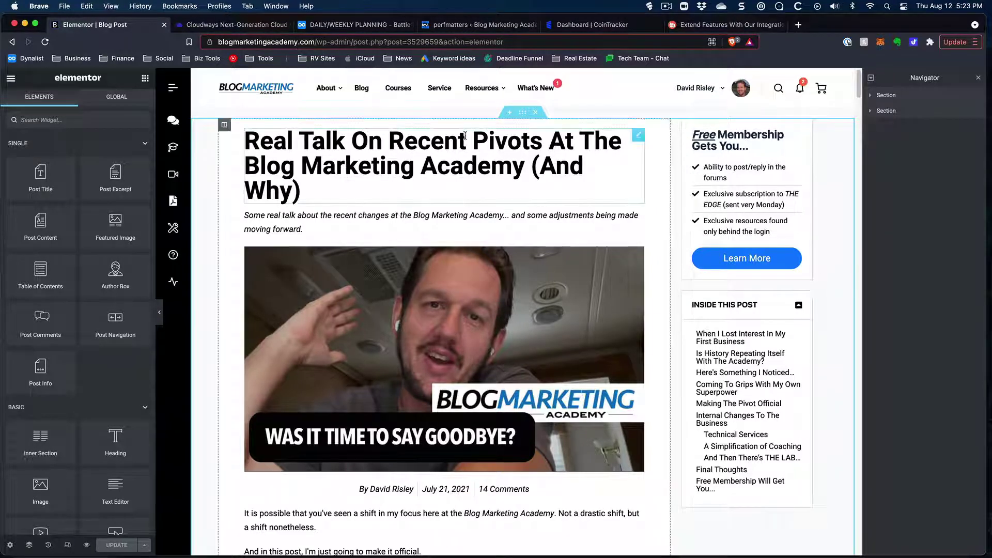
Inspect the Blog Post template's Post Title, Excerpt, Featured Image and Post Content widgets.
{"action": "left_click", "coordinate": [410, 155]}
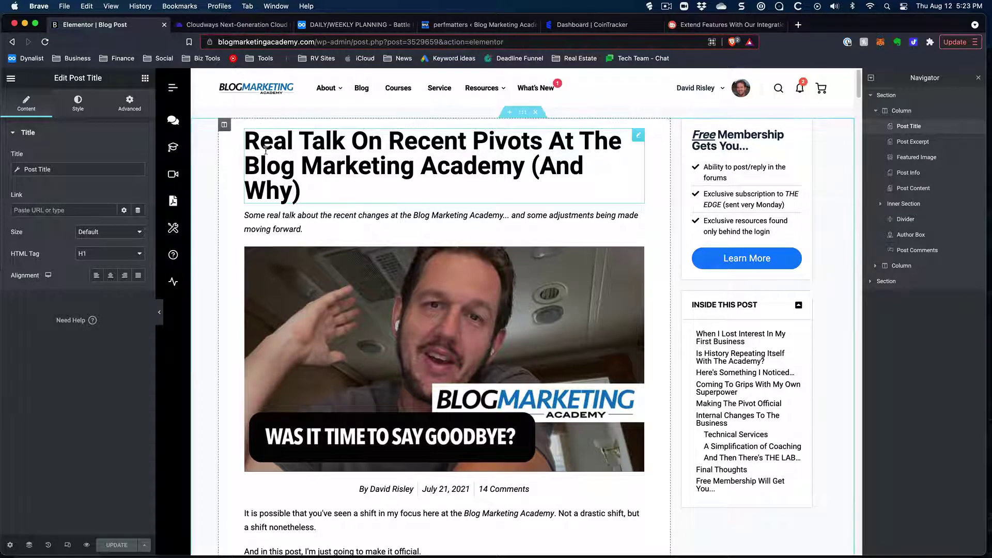
{"action": "left_click", "coordinate": [285, 227]}
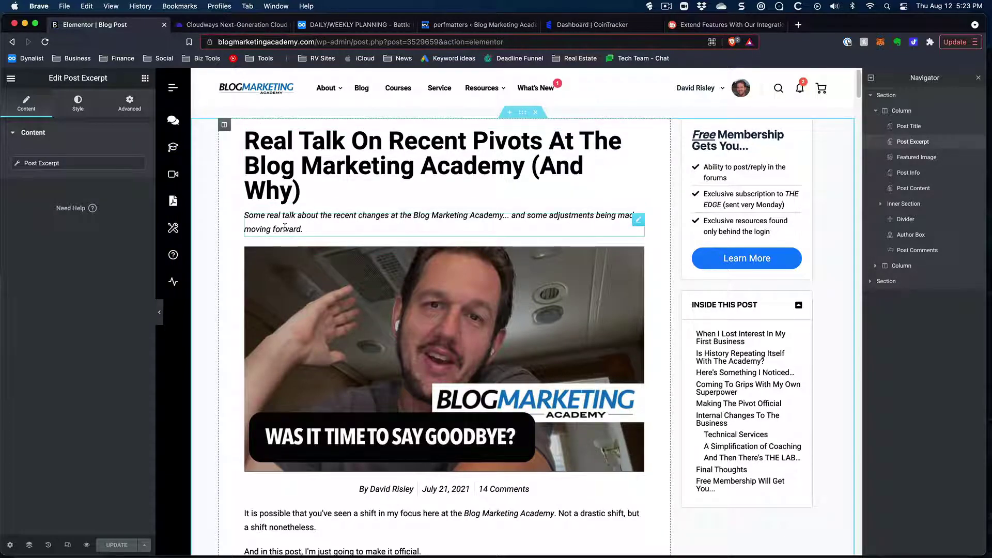
{"action": "left_click", "coordinate": [304, 322]}
{"action": "scroll", "coordinate": [306, 318], "scroll_direction": "down", "scroll_amount": 6}
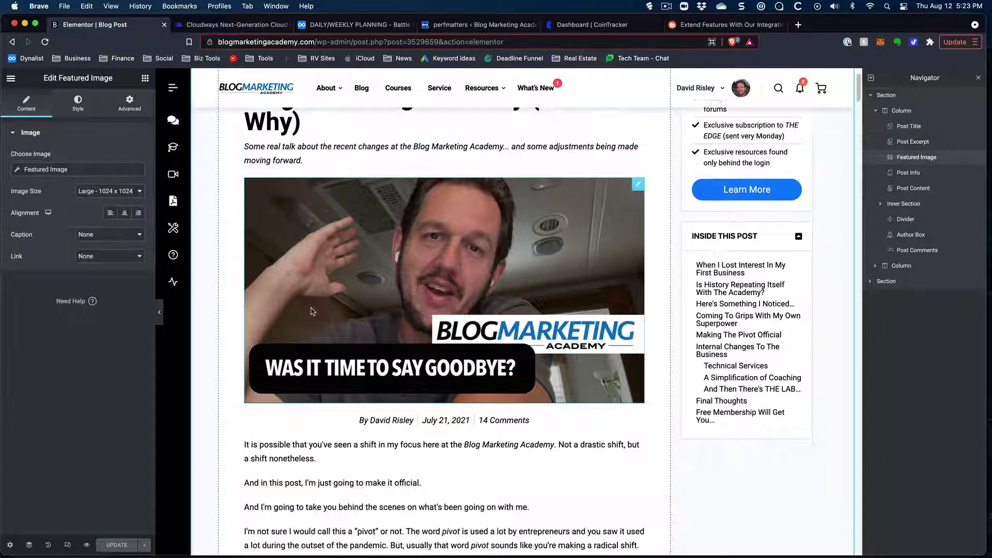
{"action": "left_click", "coordinate": [310, 309]}
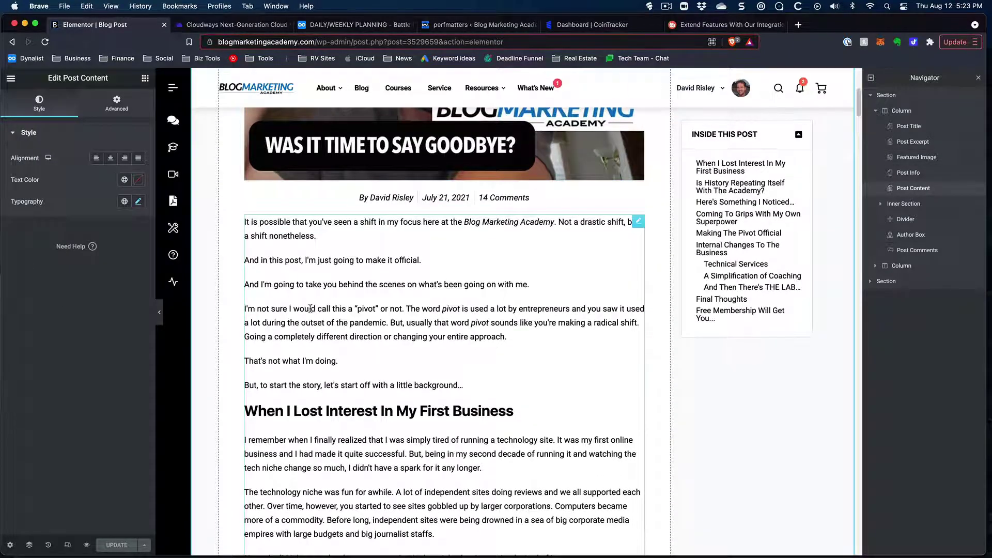
Return to the widgets panel and scroll through the Blog Post preview.
{"action": "left_click", "coordinate": [145, 79]}
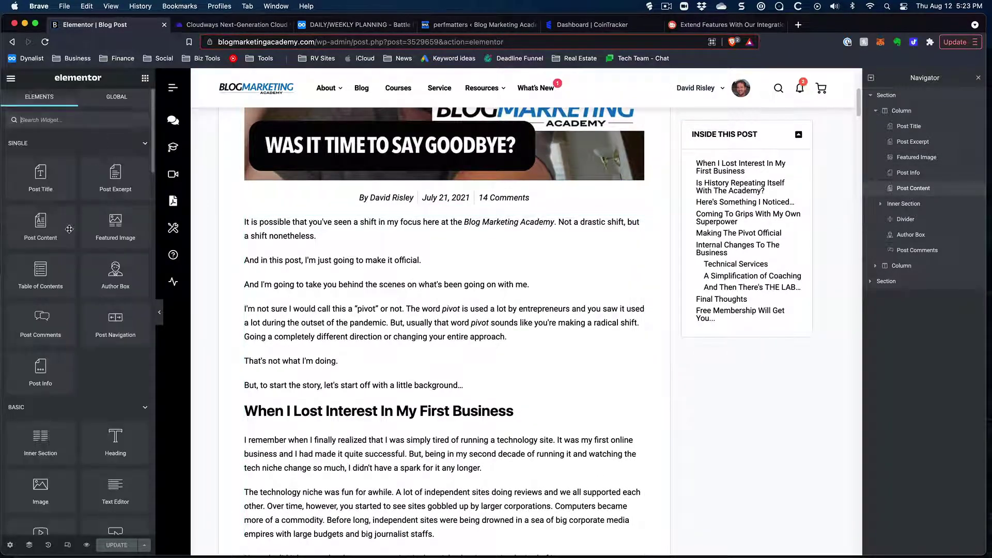
{"action": "scroll", "coordinate": [380, 206], "scroll_direction": "up", "scroll_amount": 6}
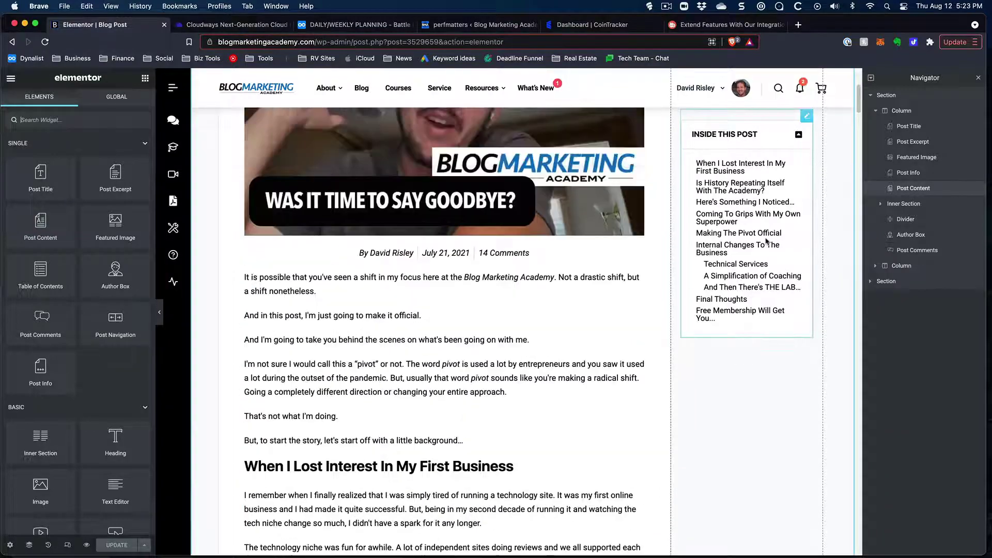
{"action": "scroll", "coordinate": [380, 205], "scroll_direction": "down", "scroll_amount": 20}
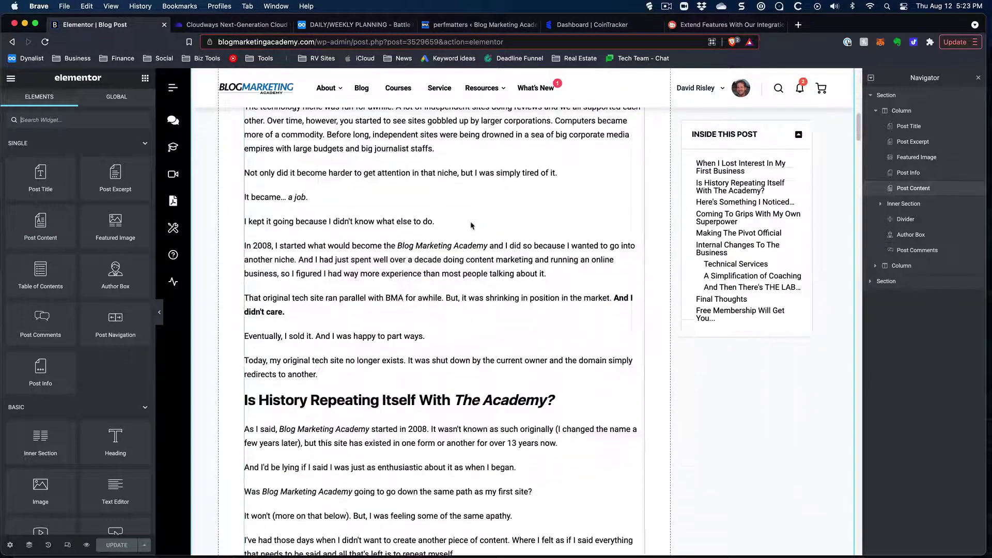
{"action": "scroll", "coordinate": [483, 273], "scroll_direction": "down", "scroll_amount": 8}
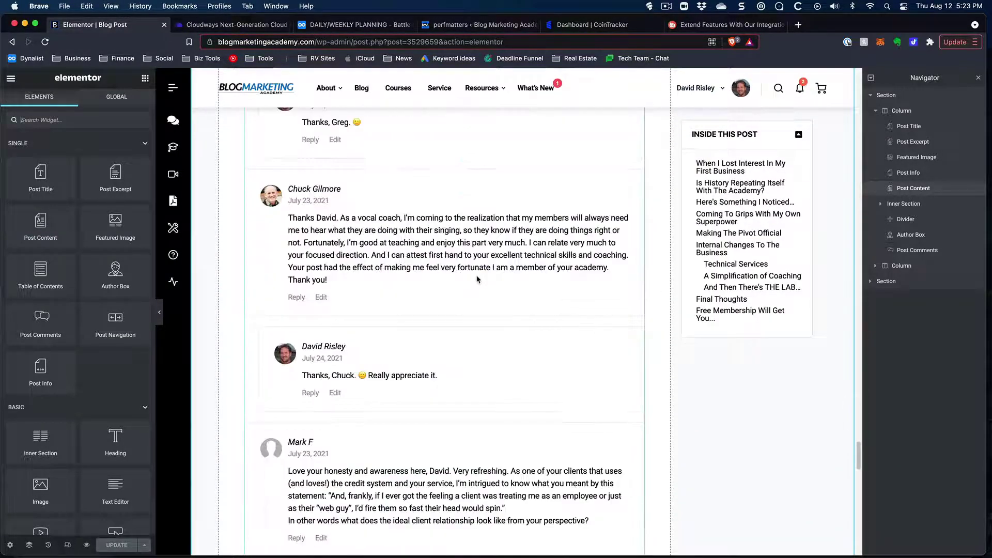
{"action": "scroll", "coordinate": [478, 279], "scroll_direction": "up", "scroll_amount": 15}
{"action": "scroll", "coordinate": [469, 278], "scroll_direction": "down", "scroll_amount": 4}
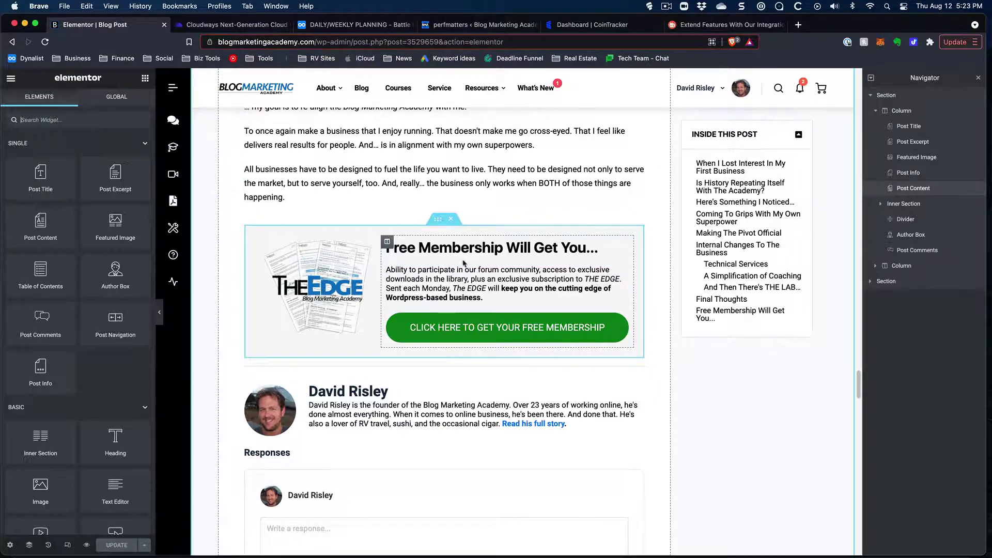
{"action": "scroll", "coordinate": [459, 260], "scroll_direction": "up", "scroll_amount": 6}
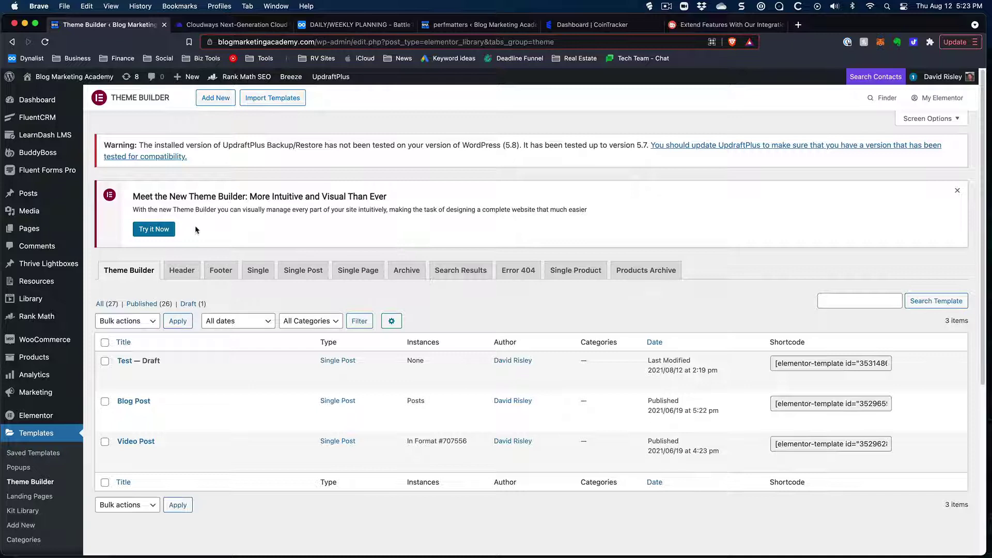
Switch to the new visual Theme Builder and show its Single Post templates.
{"action": "left_click", "coordinate": [151, 230]}
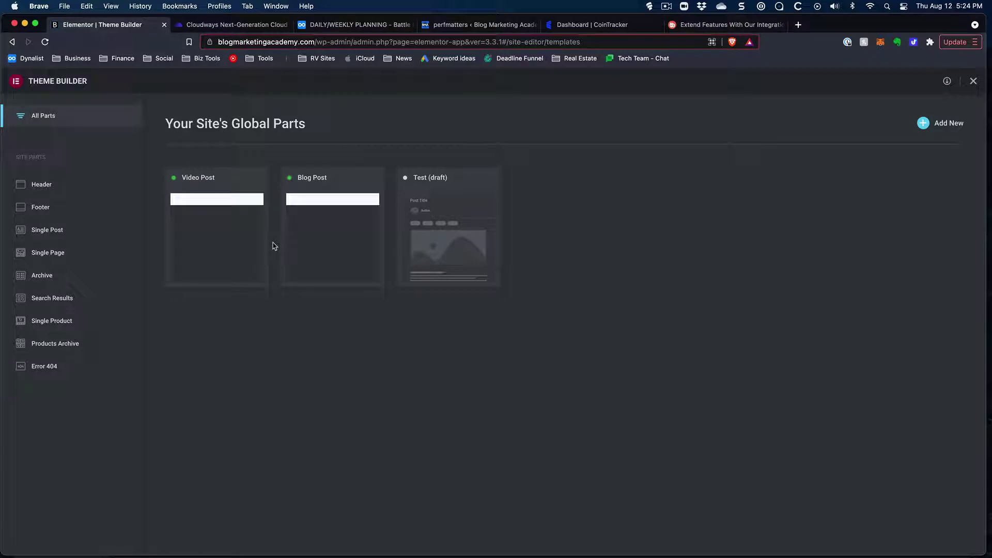
{"action": "left_click", "coordinate": [46, 229]}
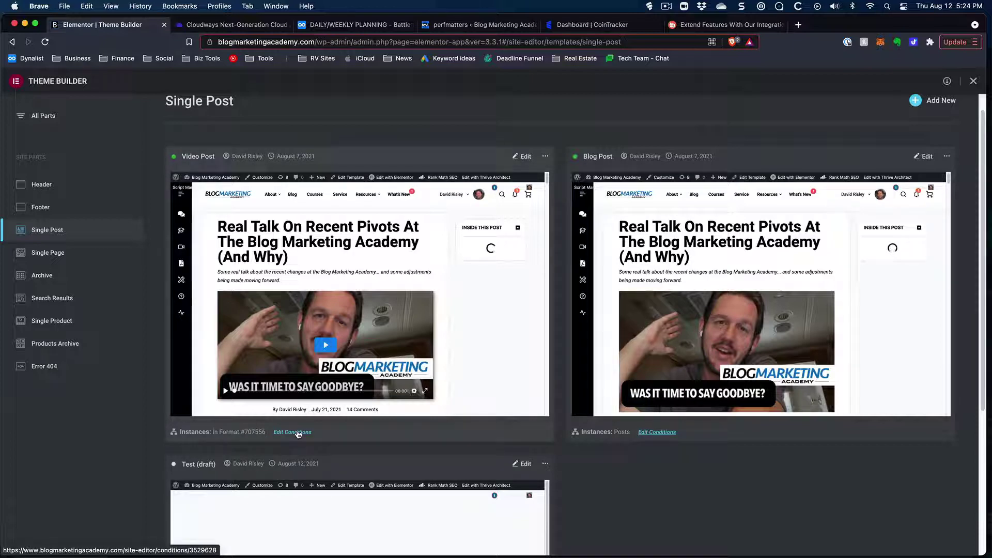
{"action": "left_click", "coordinate": [298, 434]}
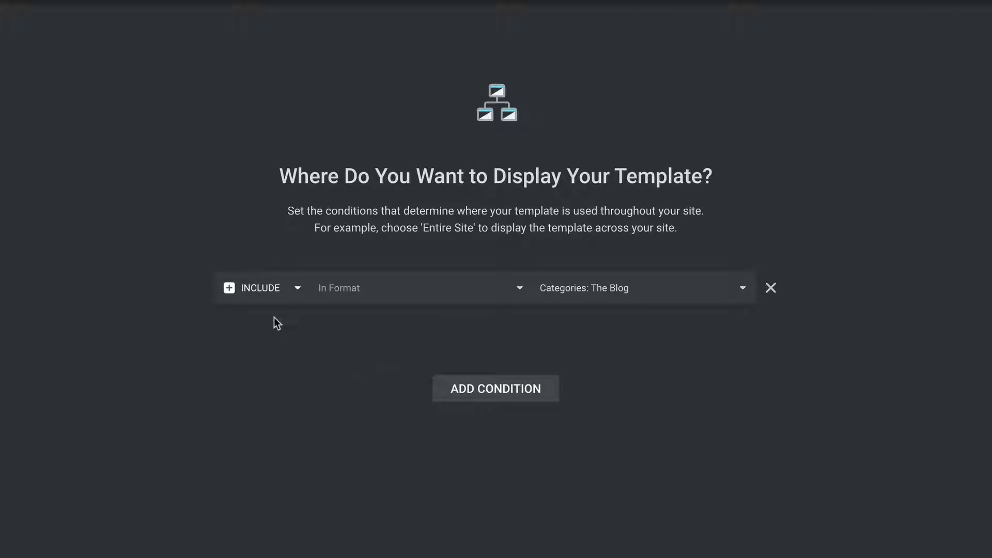
{"action": "left_click", "coordinate": [269, 293]}
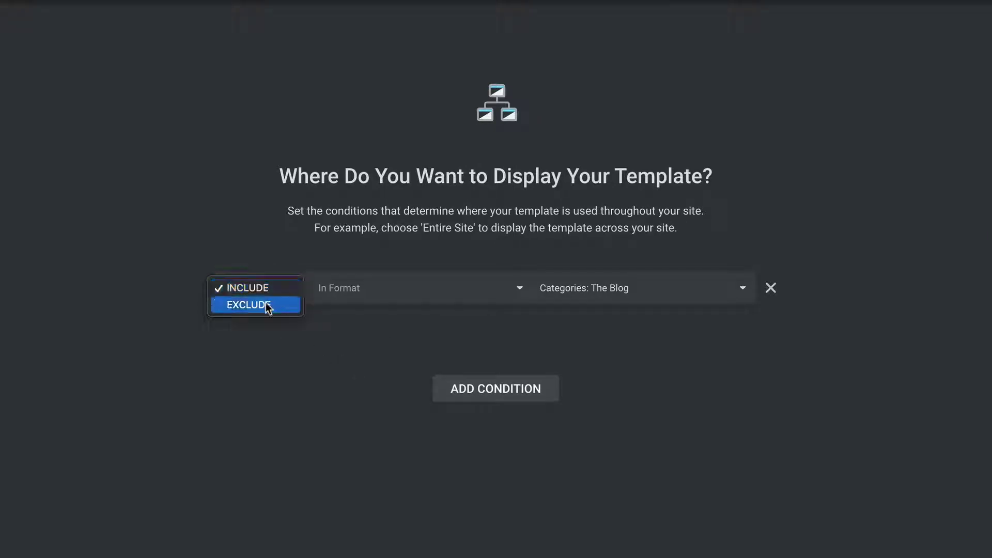
{"action": "left_click", "coordinate": [277, 408]}
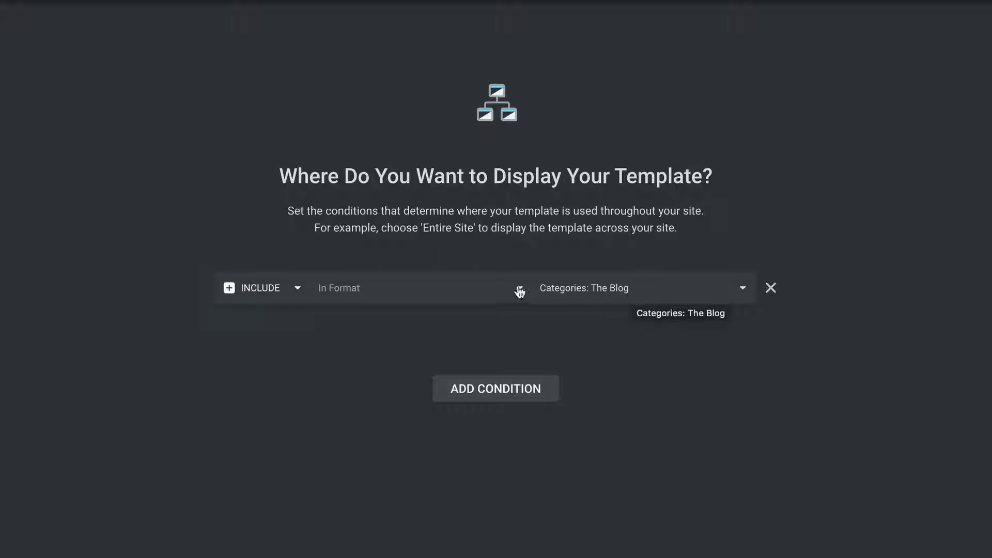
{"action": "left_click", "coordinate": [360, 293]}
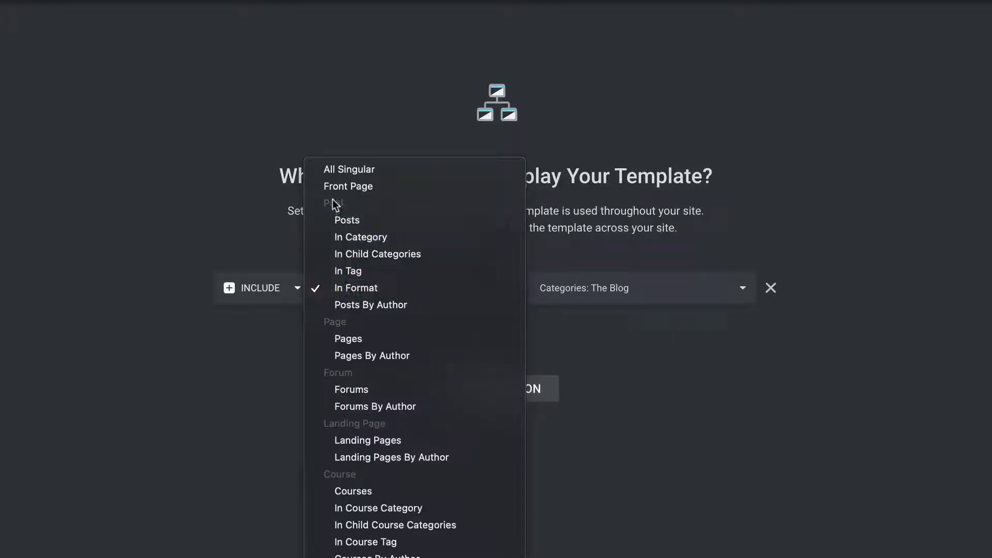
{"action": "left_click", "coordinate": [719, 370]}
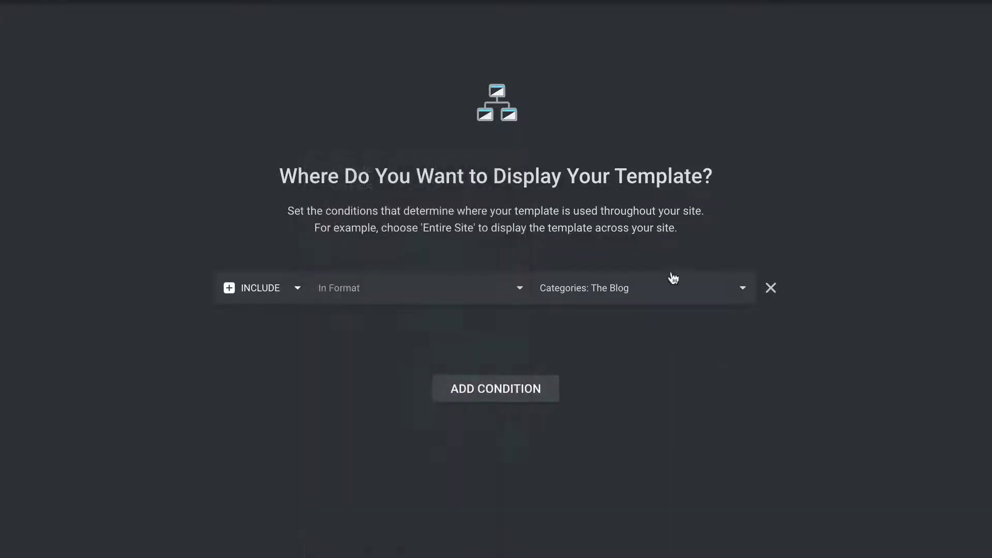
{"action": "left_click", "coordinate": [643, 287]}
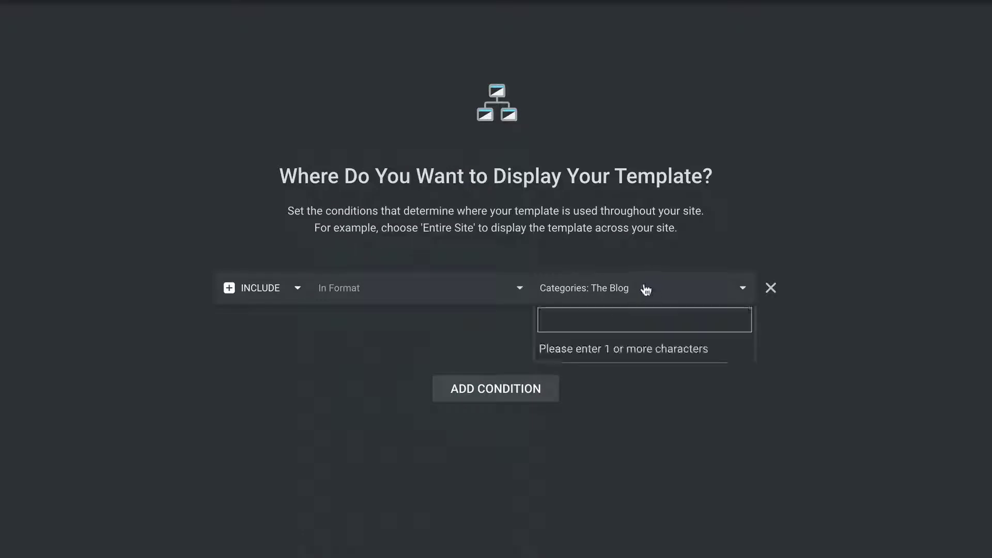
{"action": "type", "text": "video"}
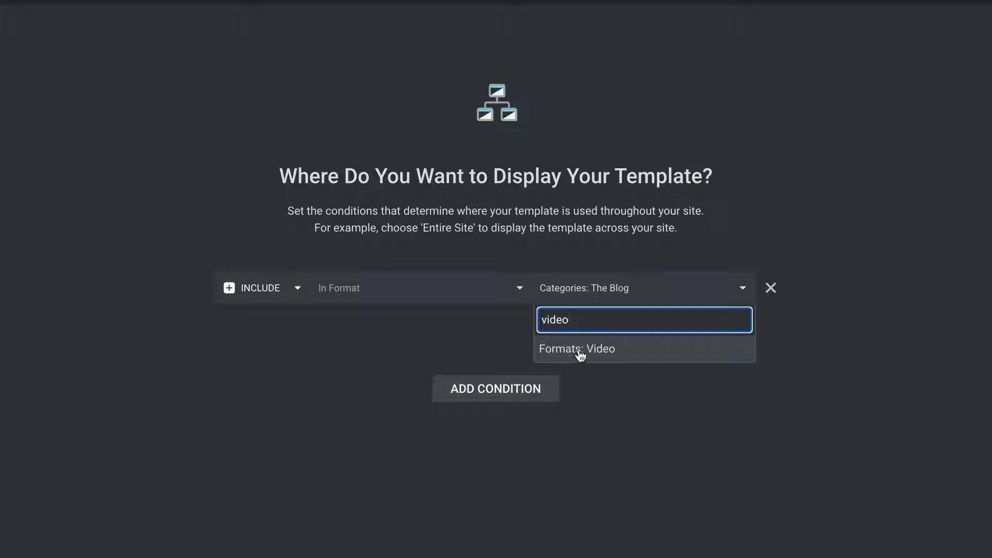
{"action": "left_click", "coordinate": [844, 422]}
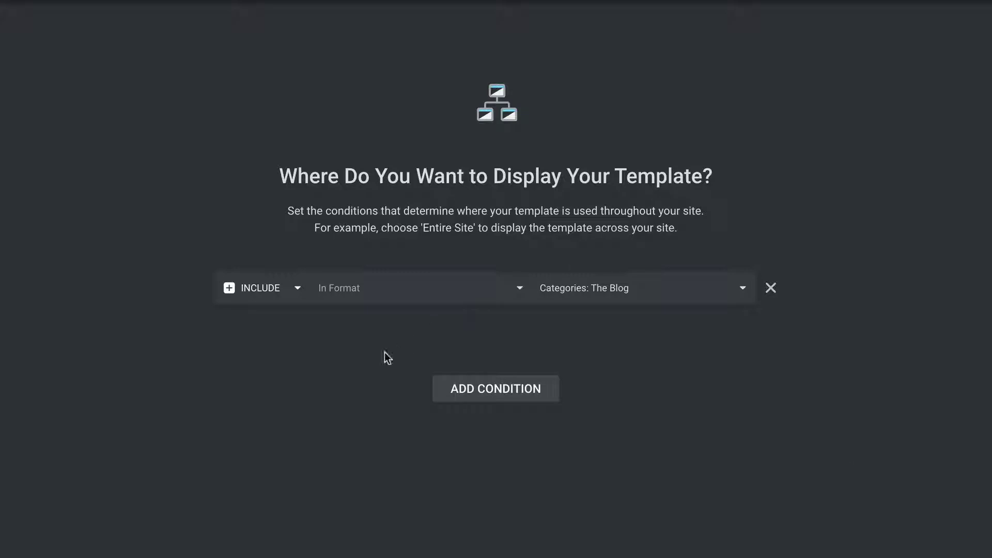
{"action": "left_click", "coordinate": [269, 290]}
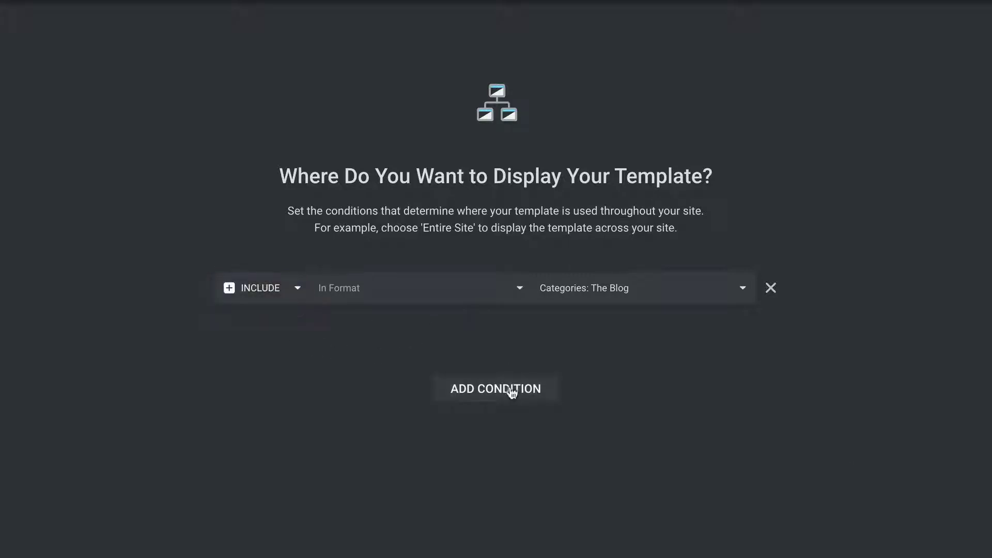
{"action": "left_click", "coordinate": [494, 396]}
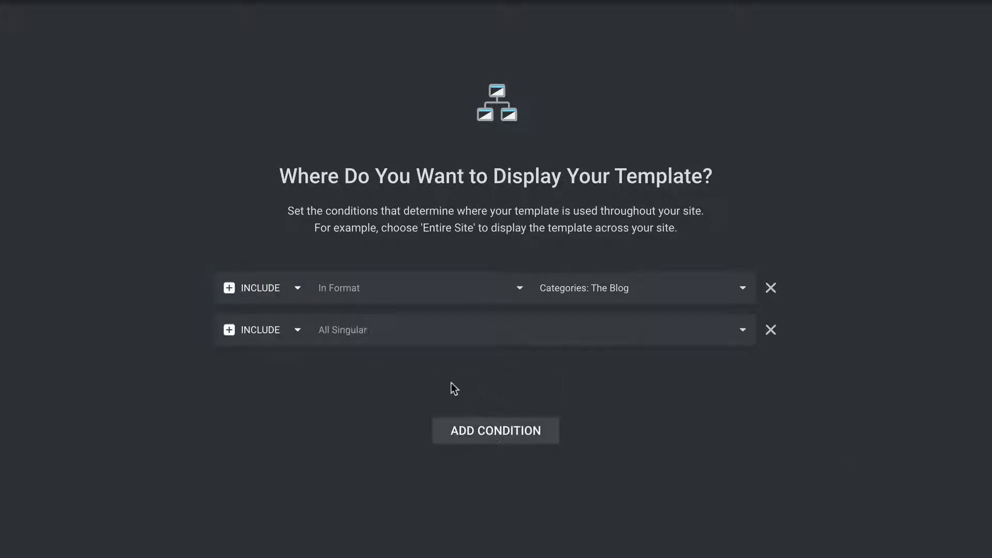
{"action": "left_click", "coordinate": [355, 336]}
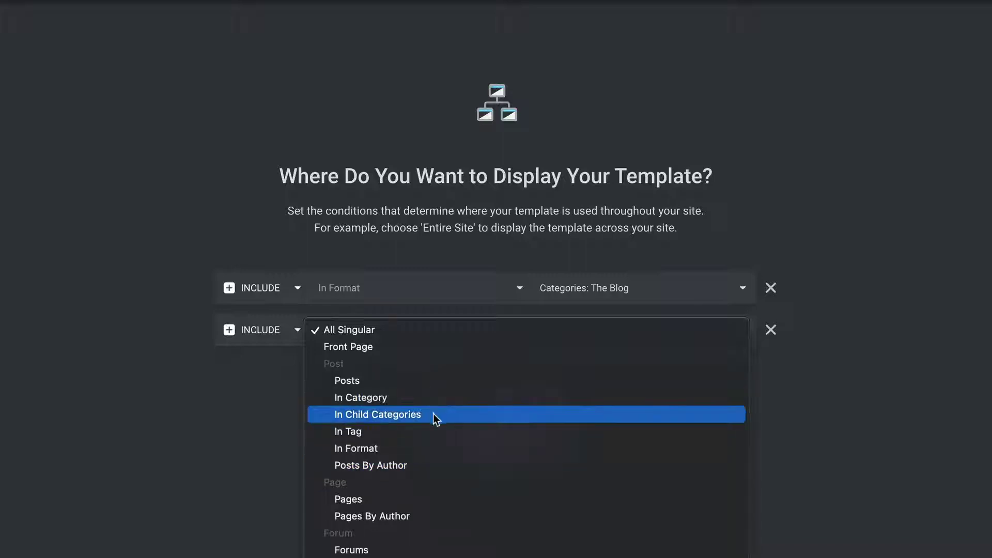
{"action": "scroll", "coordinate": [438, 414], "scroll_direction": "down", "scroll_amount": 4}
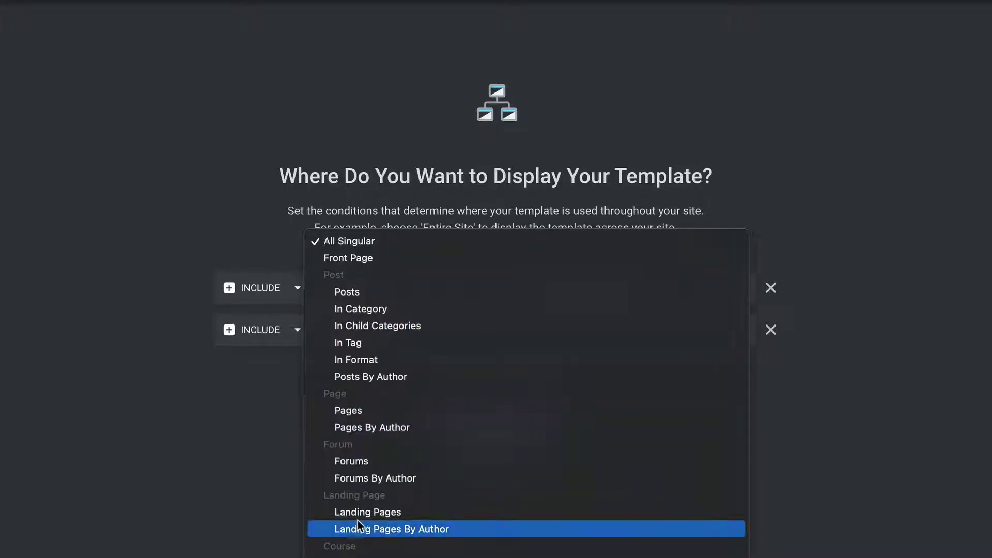
{"action": "scroll", "coordinate": [370, 546], "scroll_direction": "down", "scroll_amount": 10}
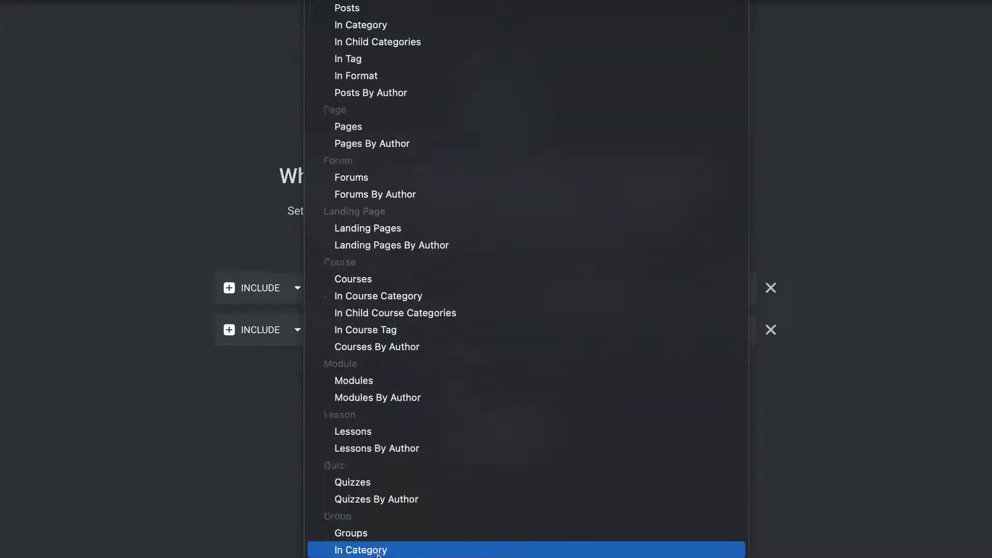
{"action": "scroll", "coordinate": [379, 554], "scroll_direction": "down", "scroll_amount": 2}
{"action": "left_click", "coordinate": [172, 478]}
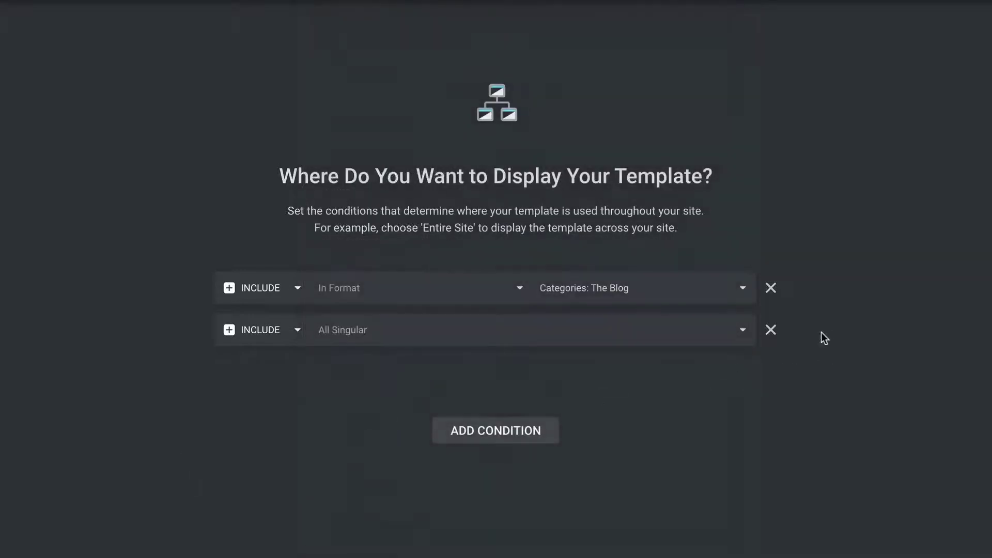
{"action": "left_click", "coordinate": [263, 331]}
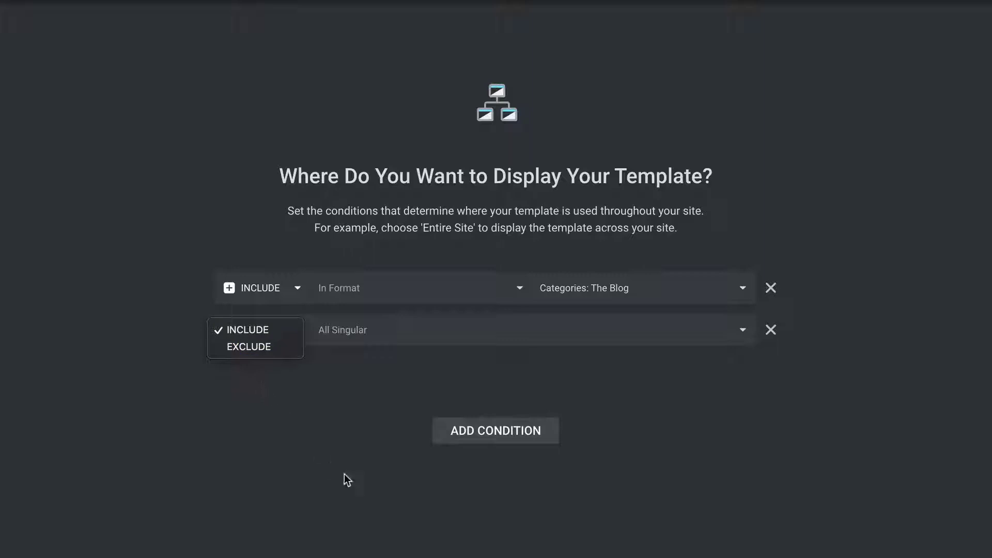
{"action": "left_click", "coordinate": [304, 504]}
{"action": "left_click", "coordinate": [770, 329]}
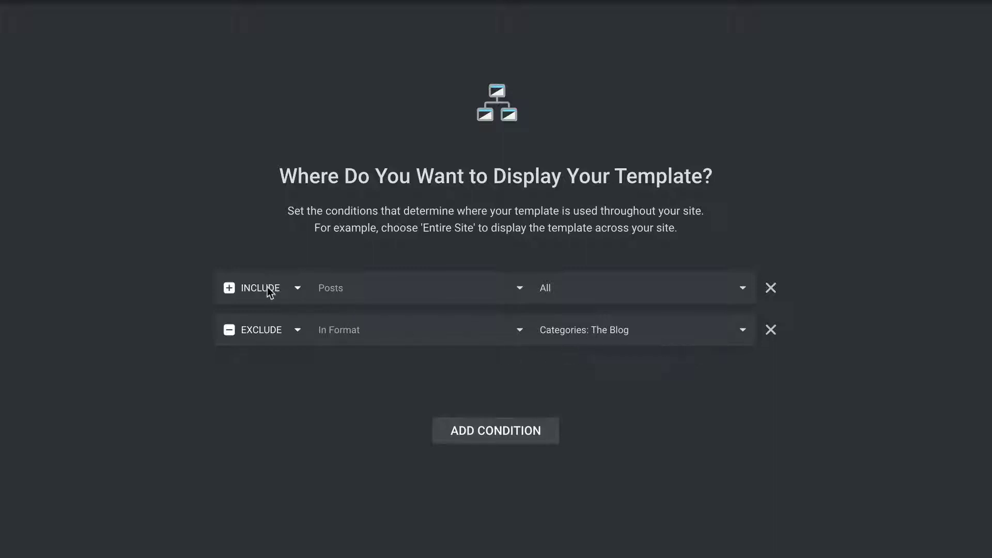
Review the first display condition, keeping it as INCLUDE > Posts > All.
{"action": "left_click", "coordinate": [355, 293]}
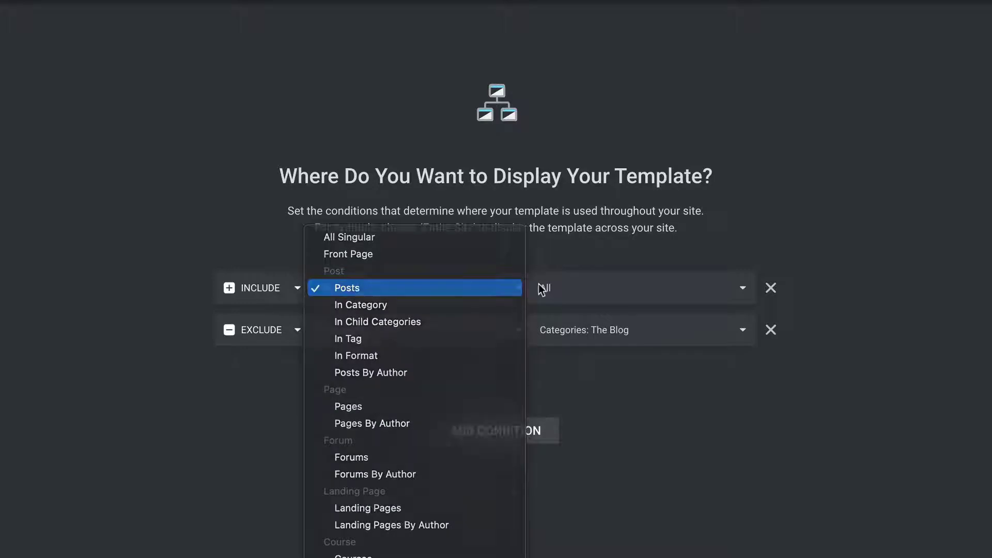
{"action": "left_click", "coordinate": [559, 292]}
{"action": "left_click", "coordinate": [721, 500]}
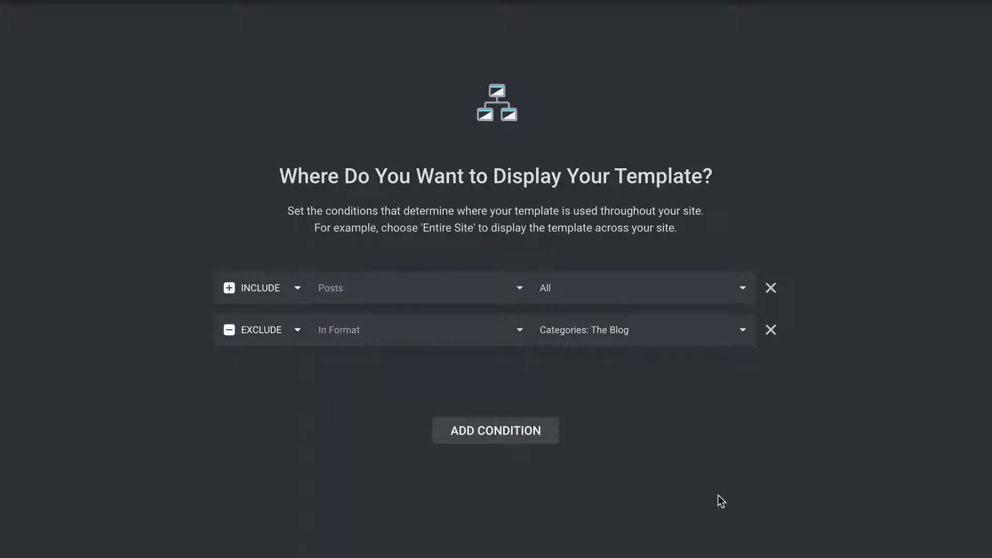
{"action": "left_click", "coordinate": [351, 292]}
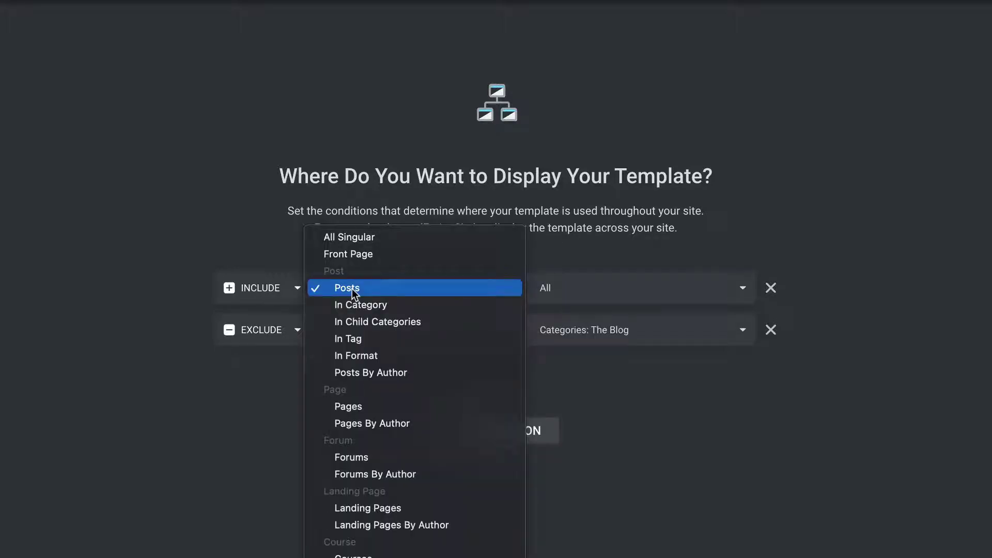
{"action": "left_click", "coordinate": [774, 518]}
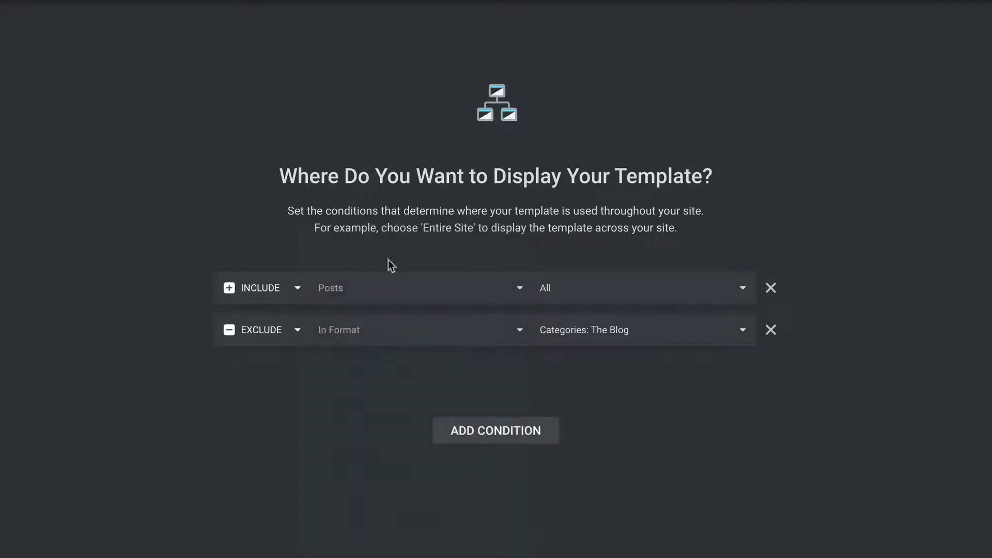
{"action": "left_click", "coordinate": [360, 292]}
{"action": "left_click", "coordinate": [764, 470]}
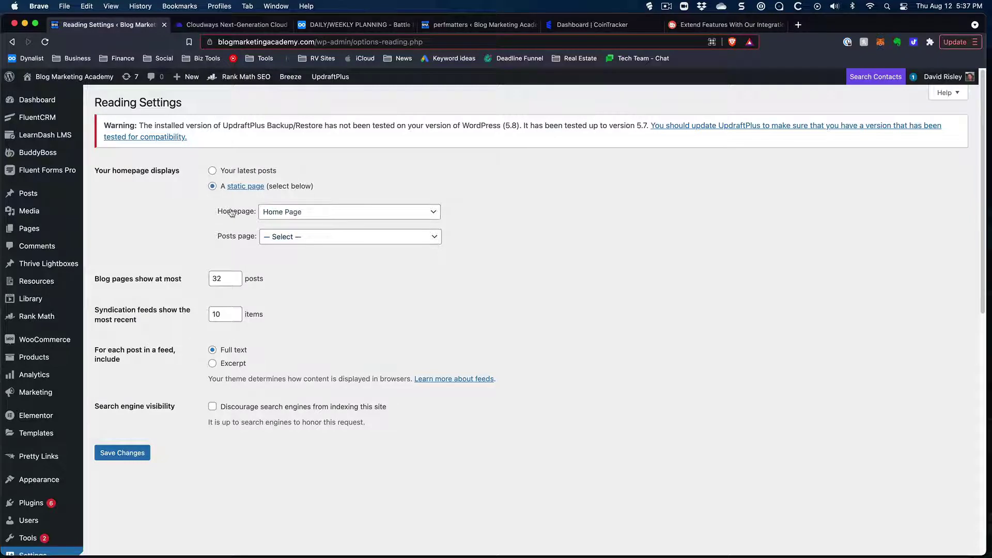
Check the Reading Settings Posts page choices without picking one, then go to the Pages list.
{"action": "left_click", "coordinate": [295, 244]}
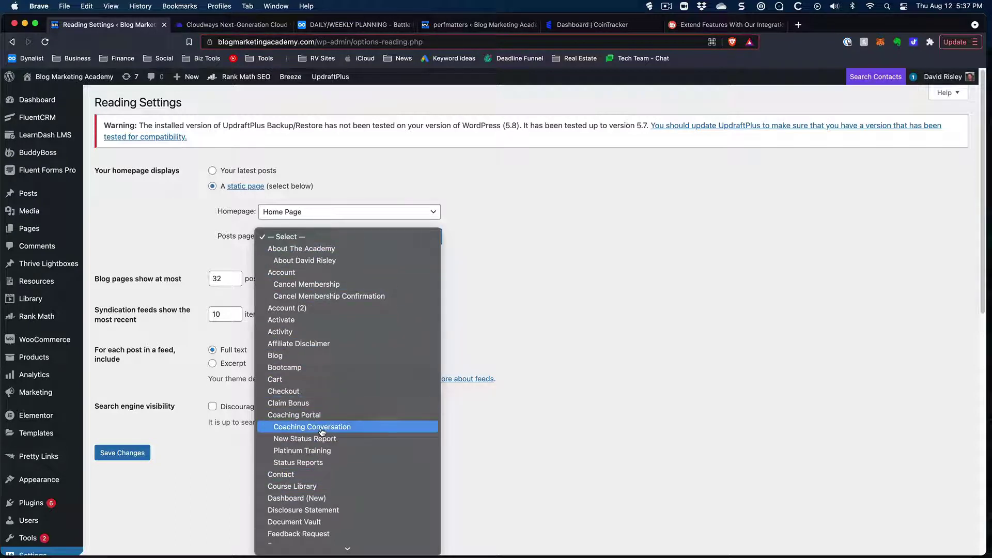
{"action": "left_click", "coordinate": [495, 321]}
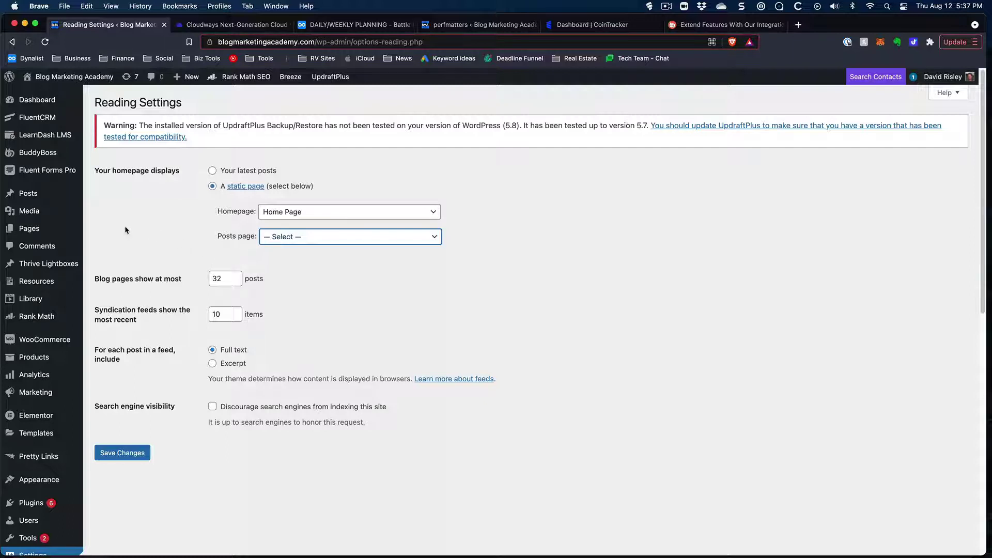
{"action": "left_click", "coordinate": [37, 230]}
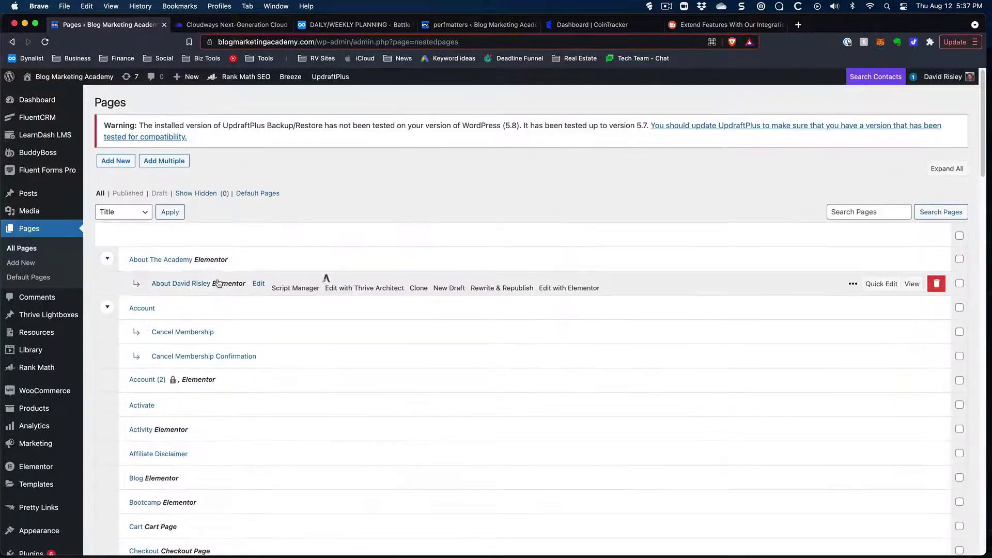
Find the Blog page in the Pages list and launch it in Elementor.
{"action": "scroll", "coordinate": [221, 284], "scroll_direction": "down", "scroll_amount": 4}
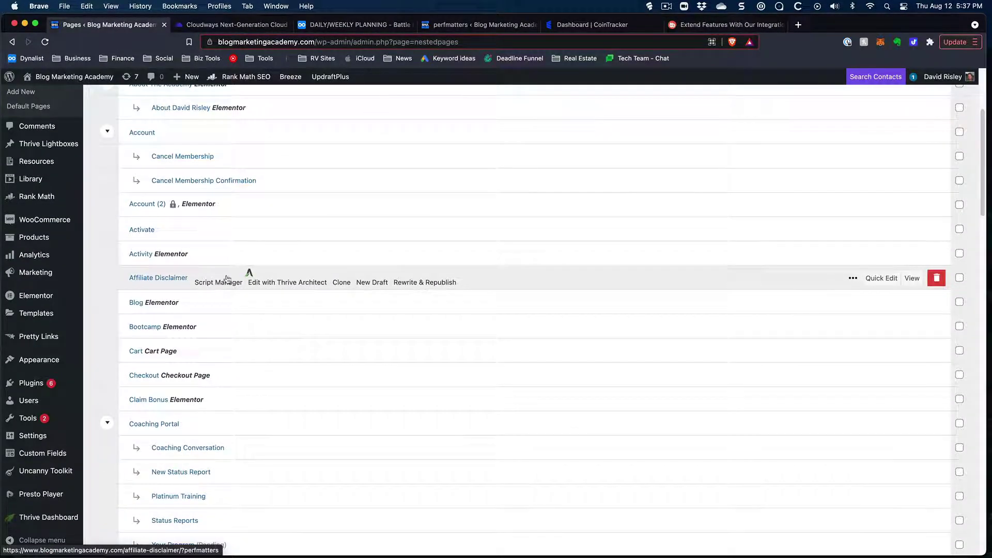
{"action": "scroll", "coordinate": [227, 279], "scroll_direction": "down", "scroll_amount": 1}
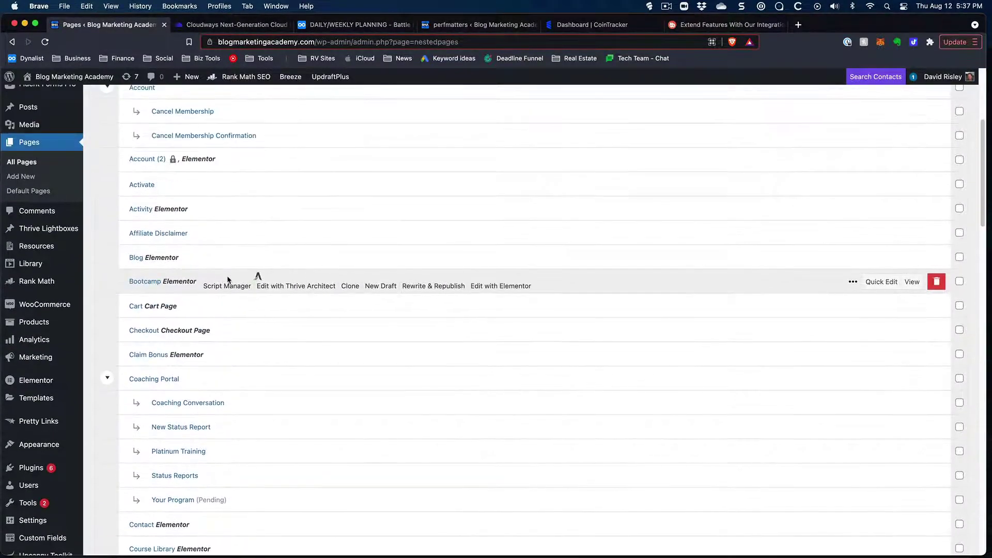
{"action": "scroll", "coordinate": [227, 279], "scroll_direction": "up", "scroll_amount": 5}
{"action": "scroll", "coordinate": [158, 336], "scroll_direction": "down", "scroll_amount": 2}
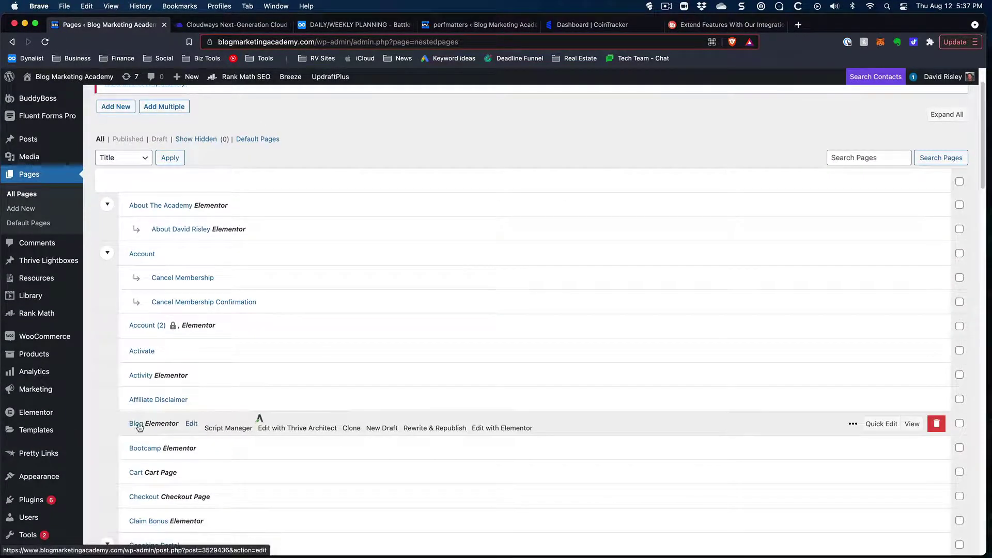
{"action": "left_click", "coordinate": [190, 424]}
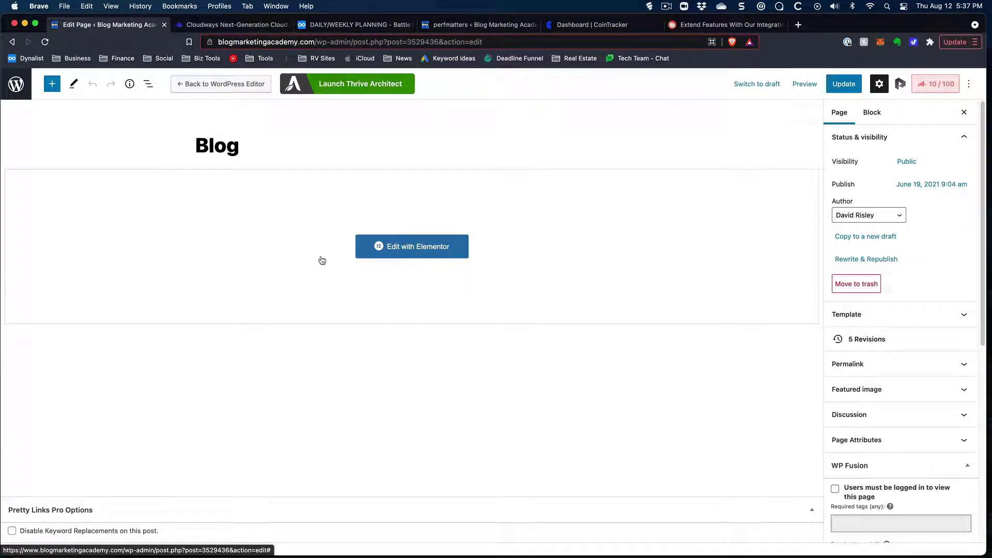
{"action": "left_click", "coordinate": [428, 254]}
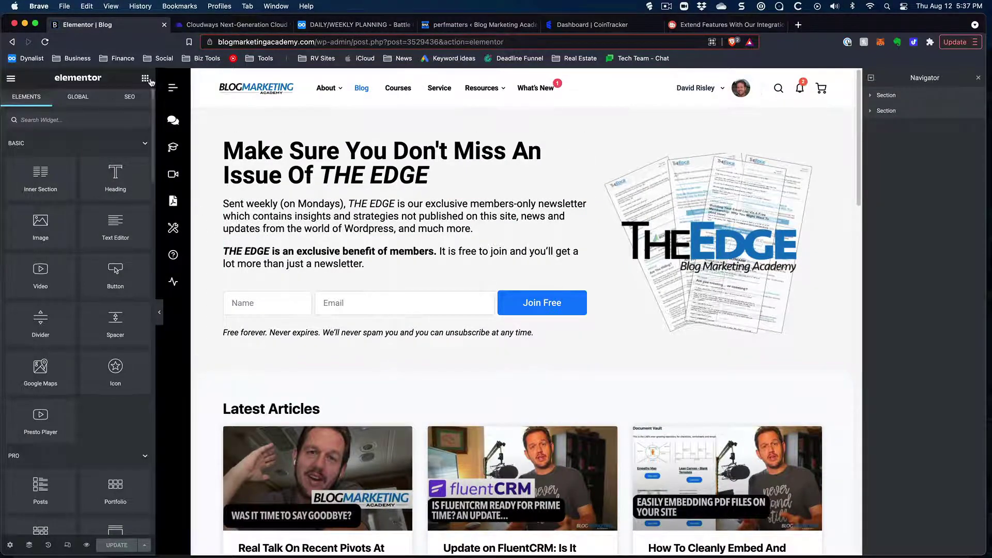
In the Blog page settings, keep the Page Layout as Elementor Full Width.
{"action": "left_click", "coordinate": [9, 545]}
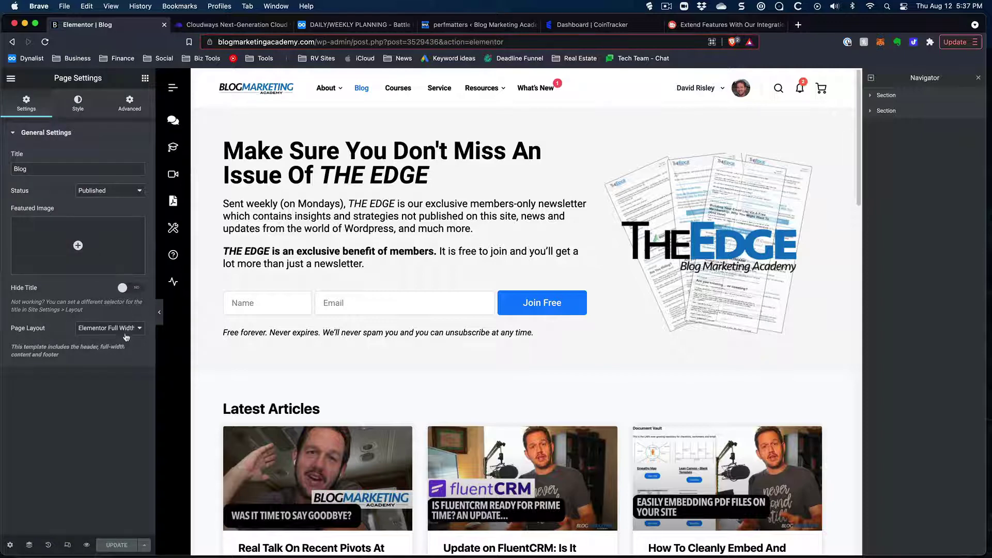
{"action": "left_click", "coordinate": [126, 334]}
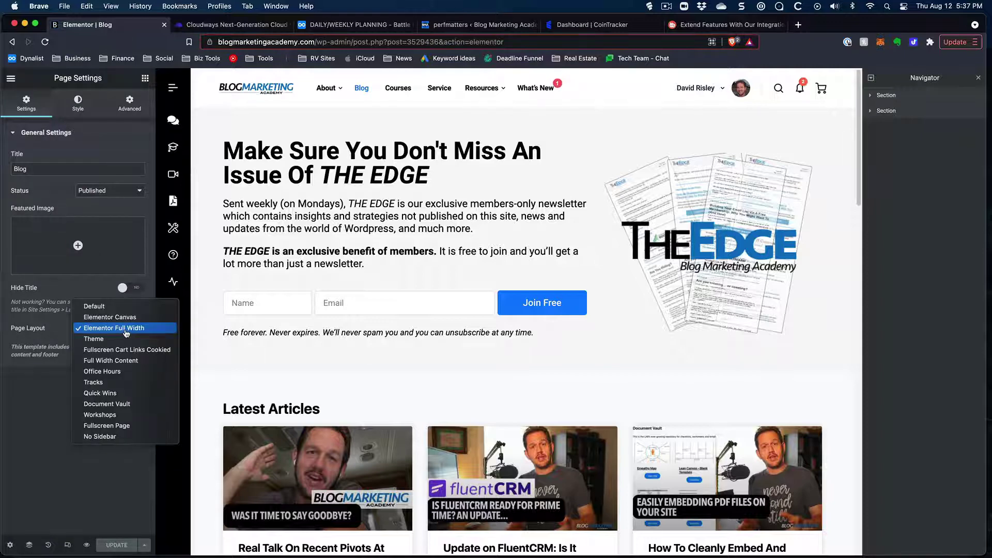
{"action": "left_click", "coordinate": [125, 330]}
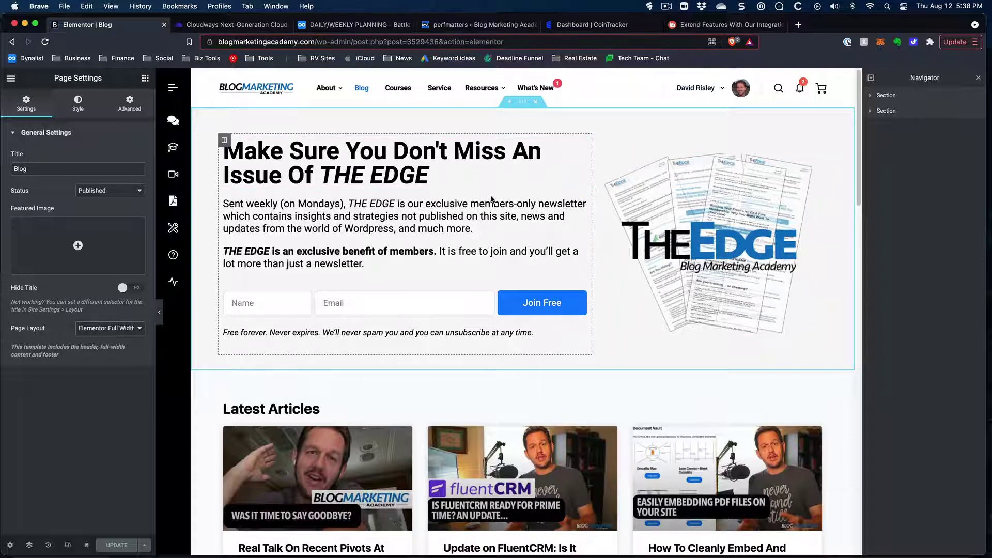
Select the Latest Articles Posts widget and keep its Cards skin, then review the grid.
{"action": "scroll", "coordinate": [486, 215], "scroll_direction": "down", "scroll_amount": 5}
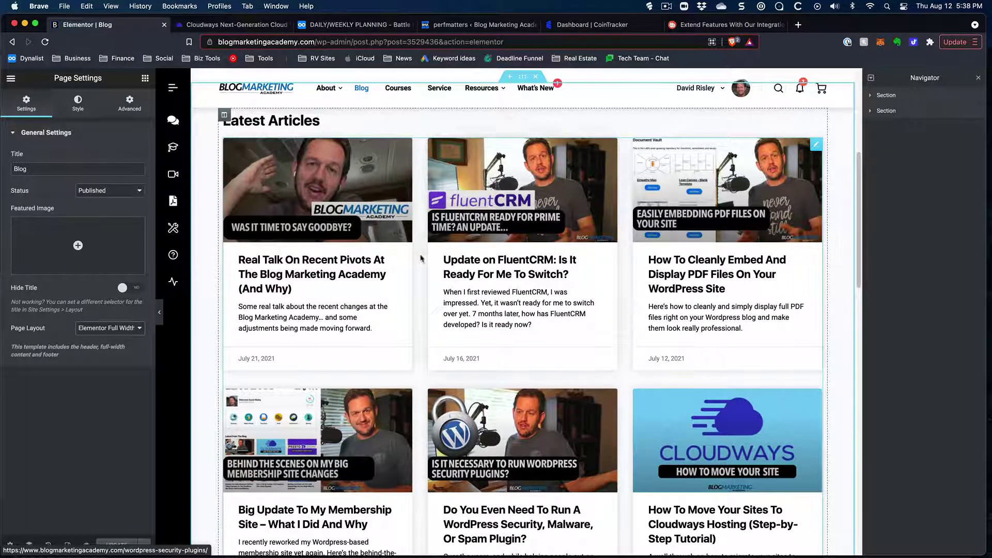
{"action": "left_click", "coordinate": [377, 200]}
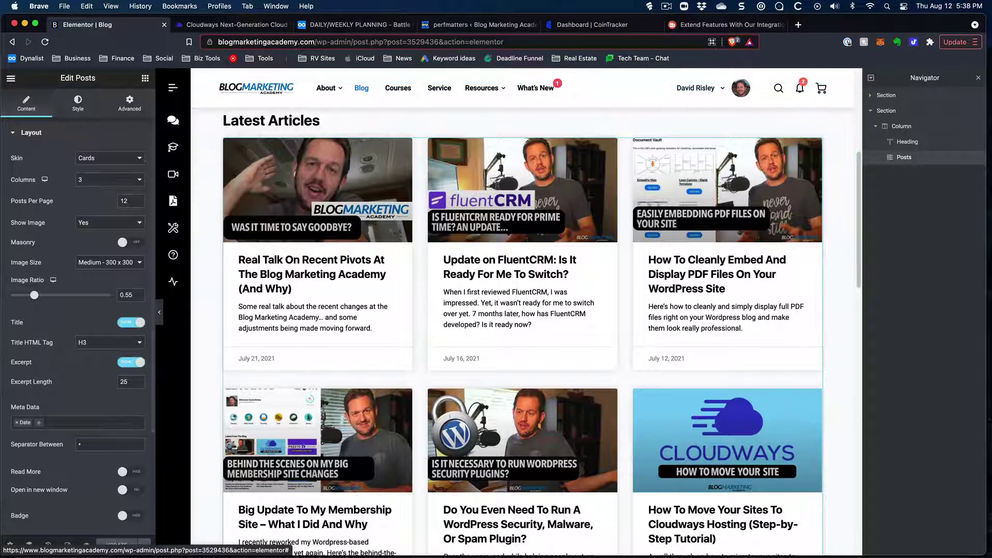
{"action": "left_click", "coordinate": [146, 80]}
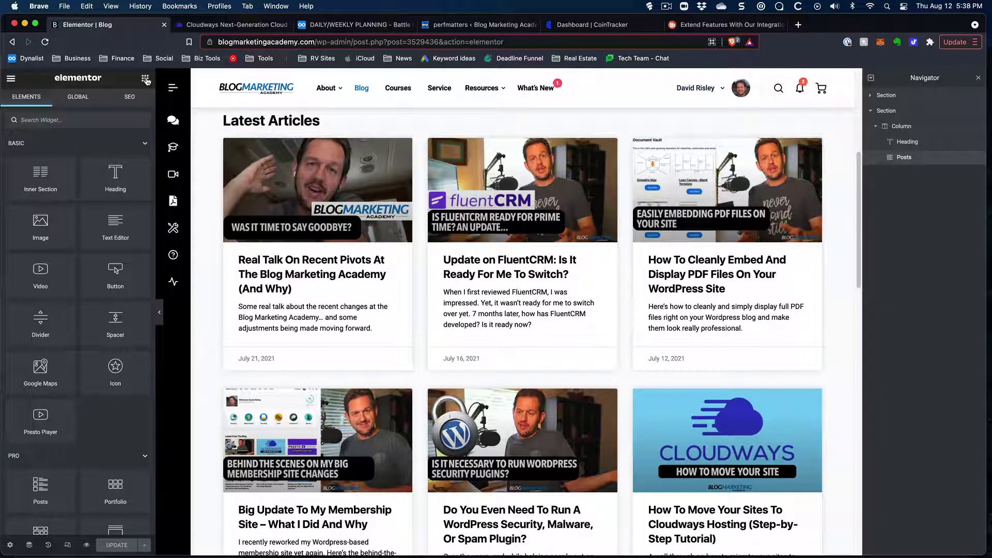
{"action": "scroll", "coordinate": [104, 222], "scroll_direction": "down", "scroll_amount": 3}
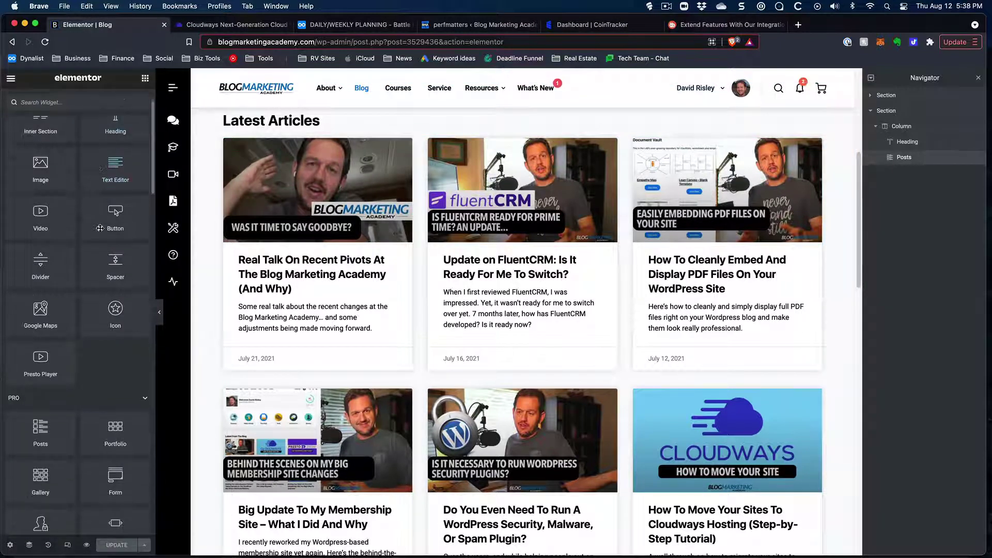
{"action": "scroll", "coordinate": [101, 270], "scroll_direction": "down", "scroll_amount": 2}
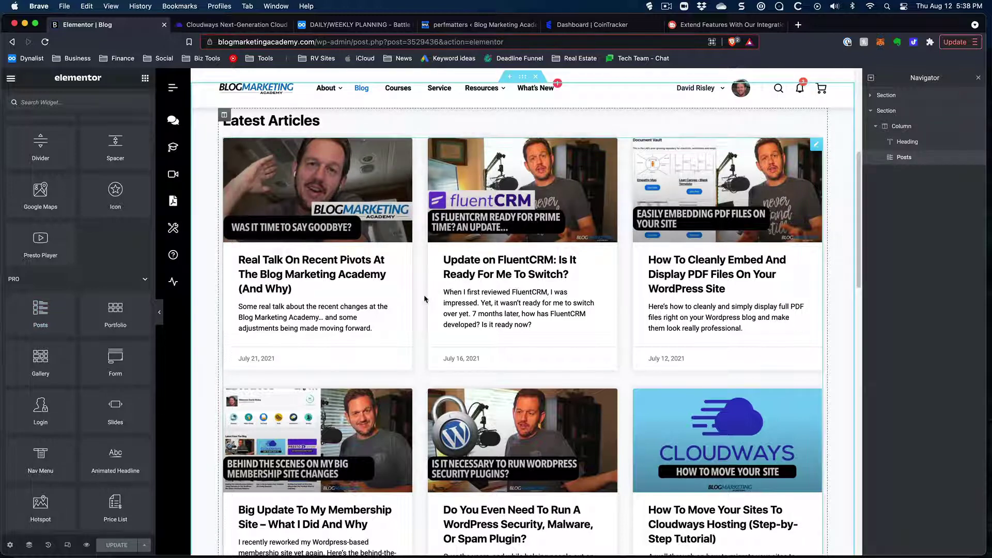
{"action": "left_click", "coordinate": [369, 195]}
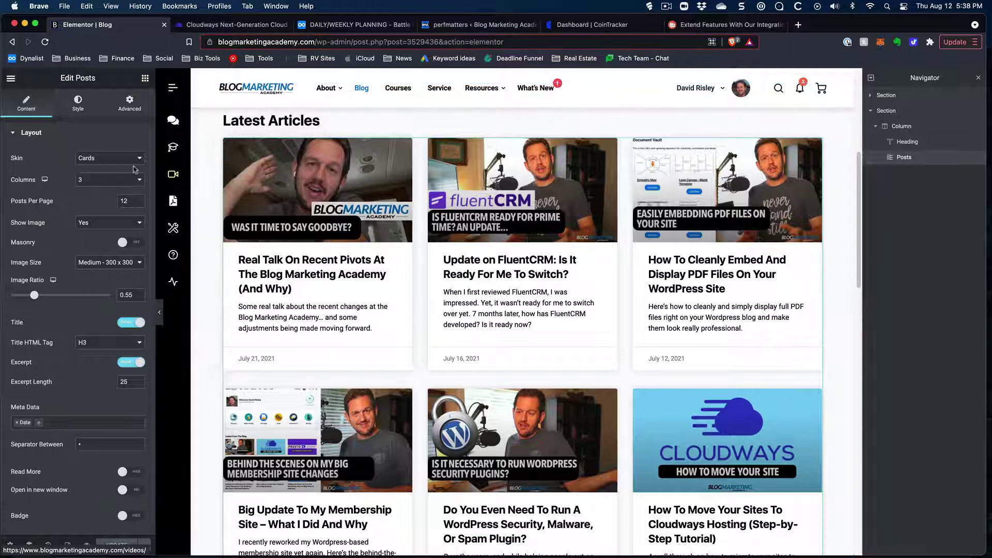
{"action": "left_click", "coordinate": [117, 160]}
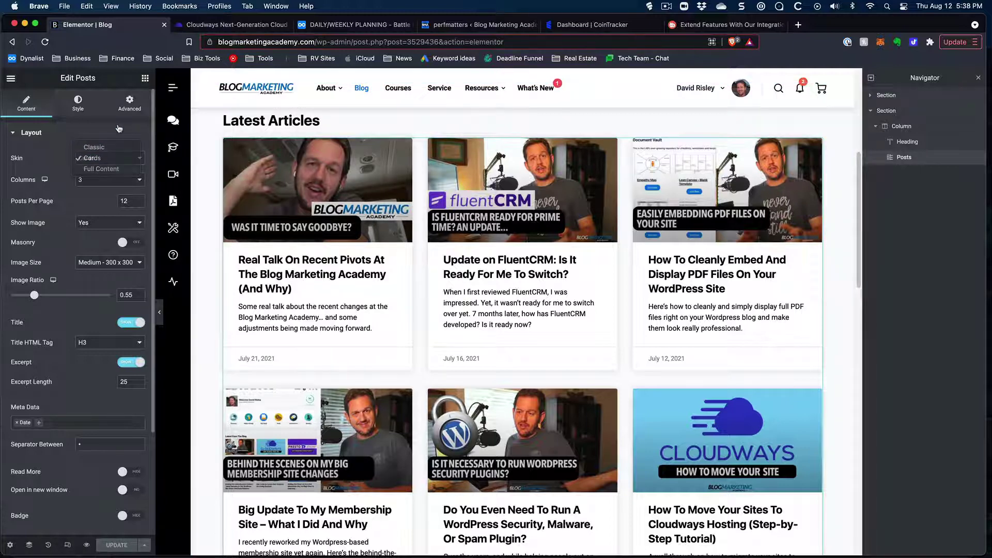
{"action": "left_click", "coordinate": [75, 171]}
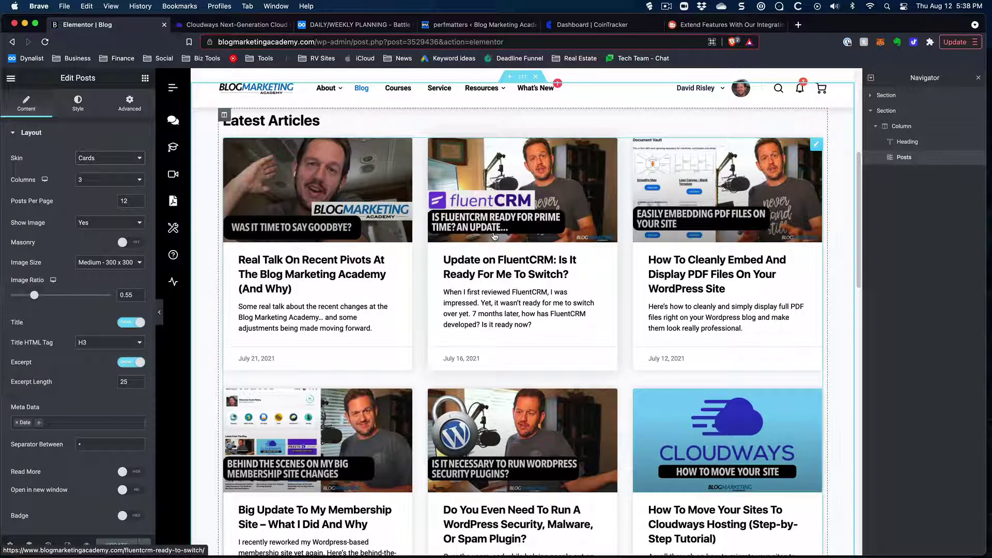
{"action": "scroll", "coordinate": [480, 228], "scroll_direction": "down", "scroll_amount": 12}
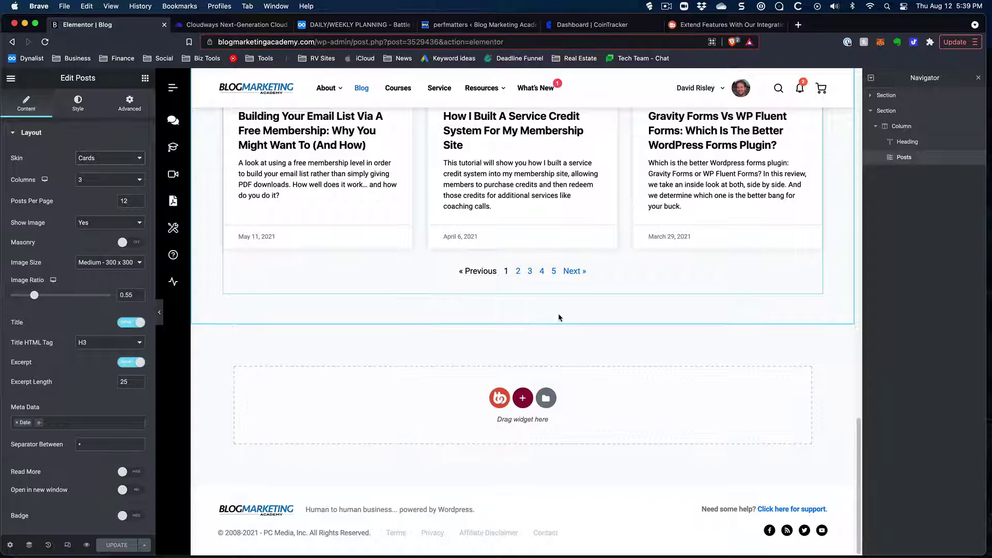
{"action": "scroll", "coordinate": [558, 317], "scroll_direction": "up", "scroll_amount": 15}
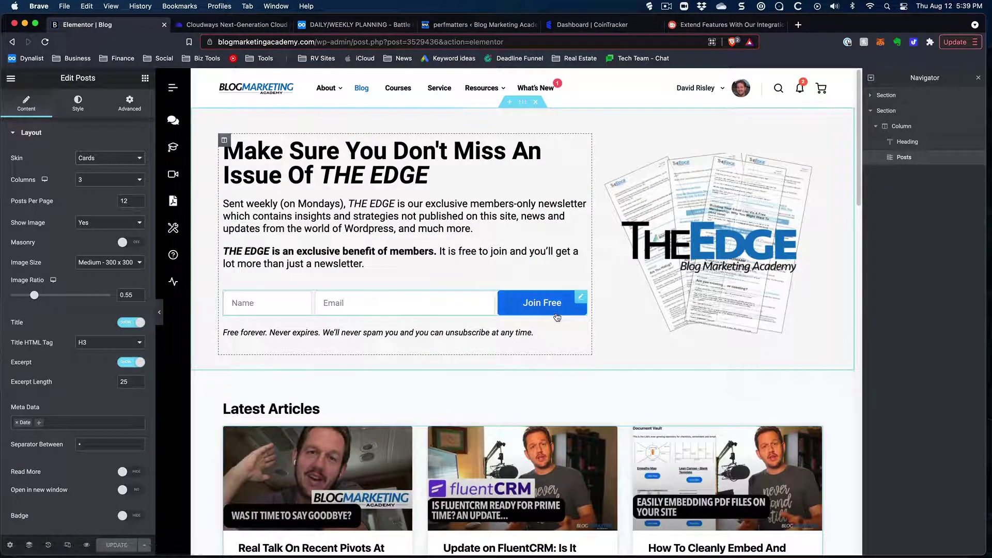
Exit Elementor to the WordPress dashboard and return to the admin Pages list.
{"action": "left_click", "coordinate": [13, 80]}
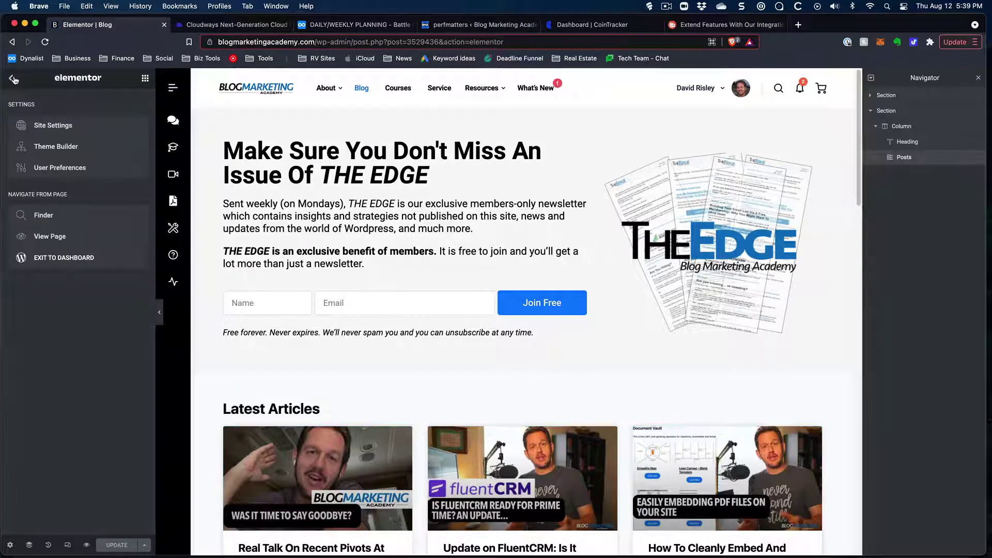
{"action": "left_click", "coordinate": [70, 261]}
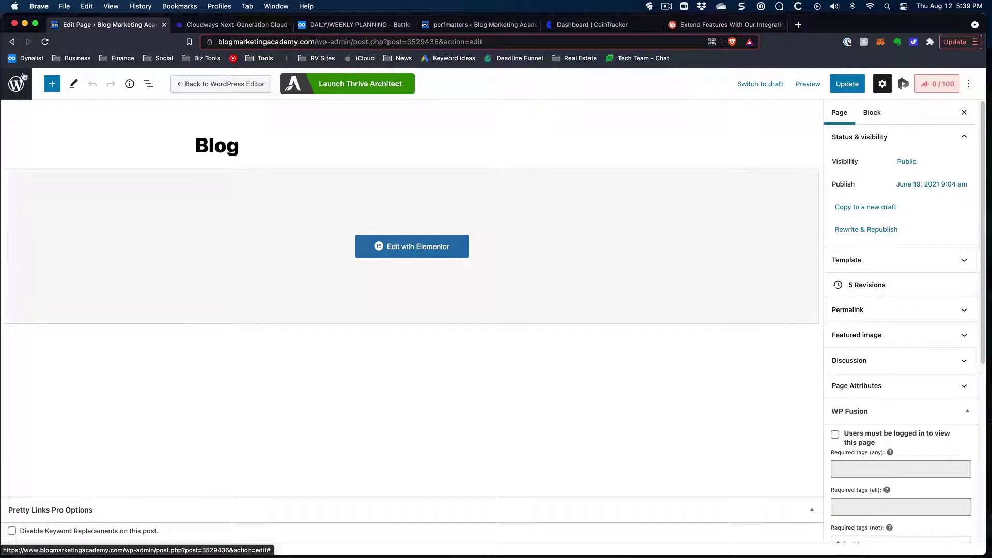
{"action": "left_click", "coordinate": [16, 82]}
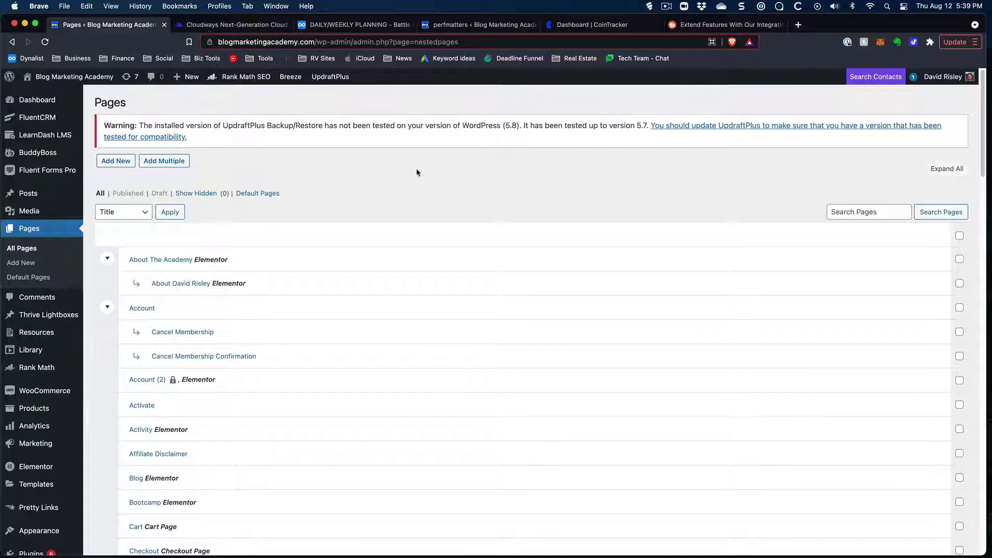
Open the live site in a new background browser tab from the admin bar.
{"action": "mouse_move", "coordinate": [77, 81]}
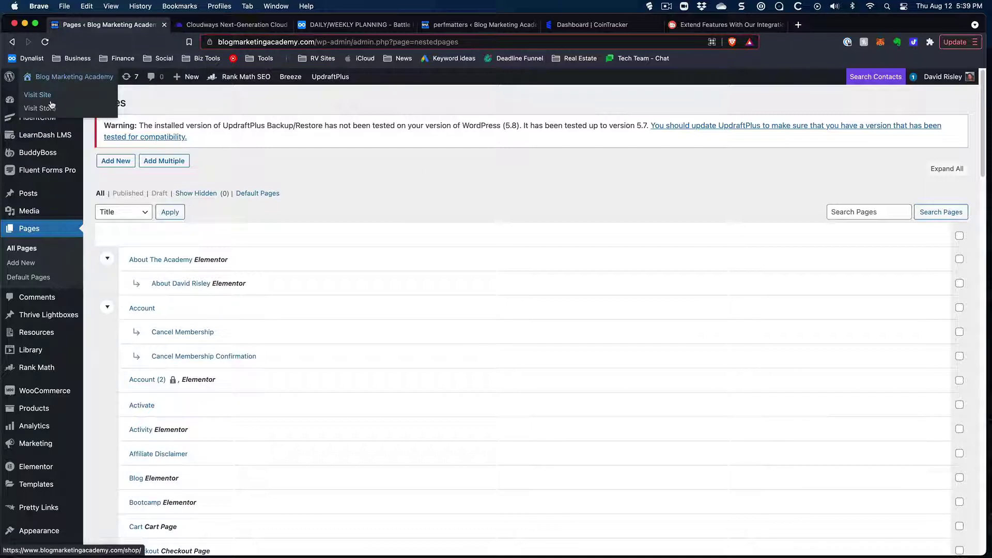
{"action": "right_click", "coordinate": [47, 97]}
{"action": "left_click", "coordinate": [68, 102]}
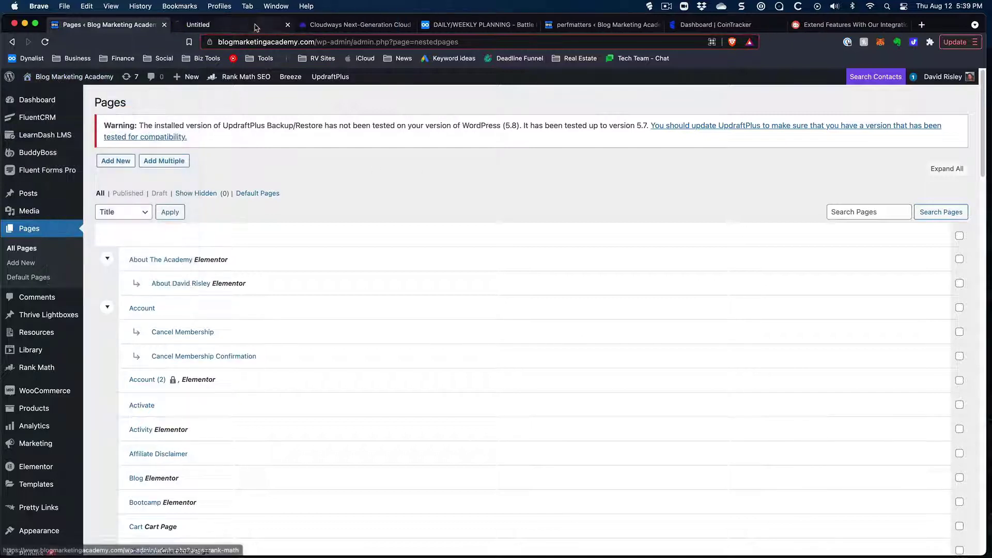
On the live site tab, go to Blog and scroll through the Latest Articles card grid.
{"action": "left_click", "coordinate": [236, 27]}
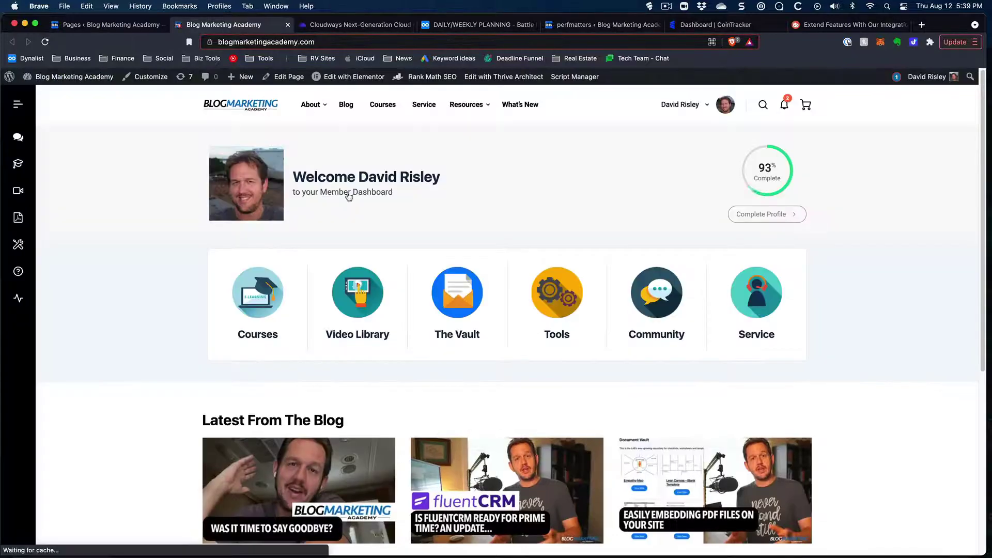
{"action": "left_click", "coordinate": [344, 106]}
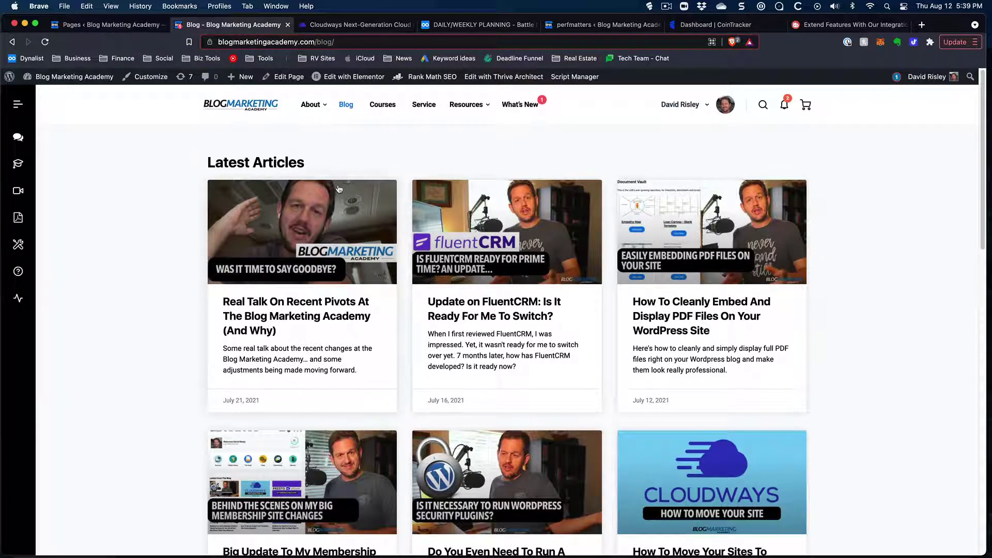
{"action": "scroll", "coordinate": [675, 241], "scroll_direction": "down", "scroll_amount": 2}
{"action": "scroll", "coordinate": [675, 240], "scroll_direction": "down", "scroll_amount": 15}
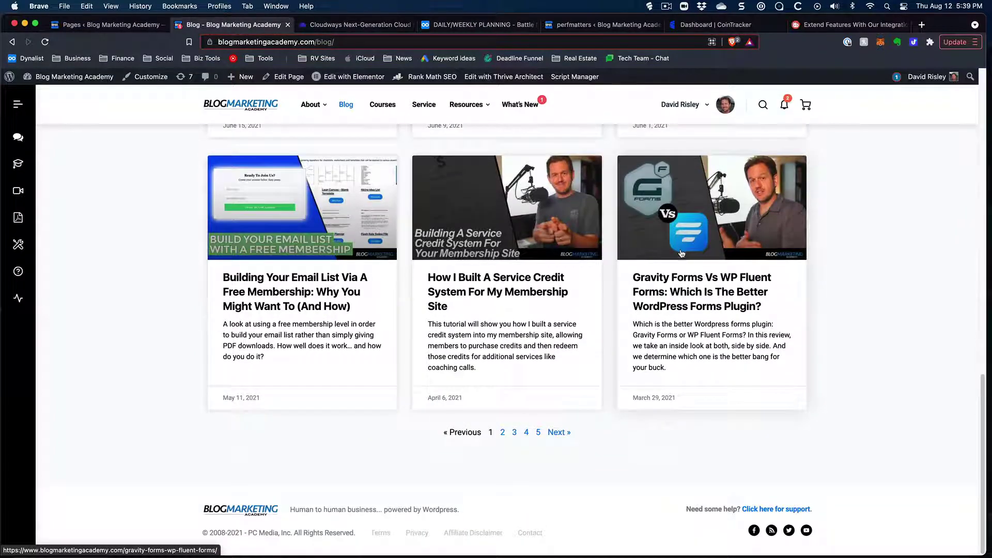
{"action": "scroll", "coordinate": [681, 253], "scroll_direction": "up", "scroll_amount": 15}
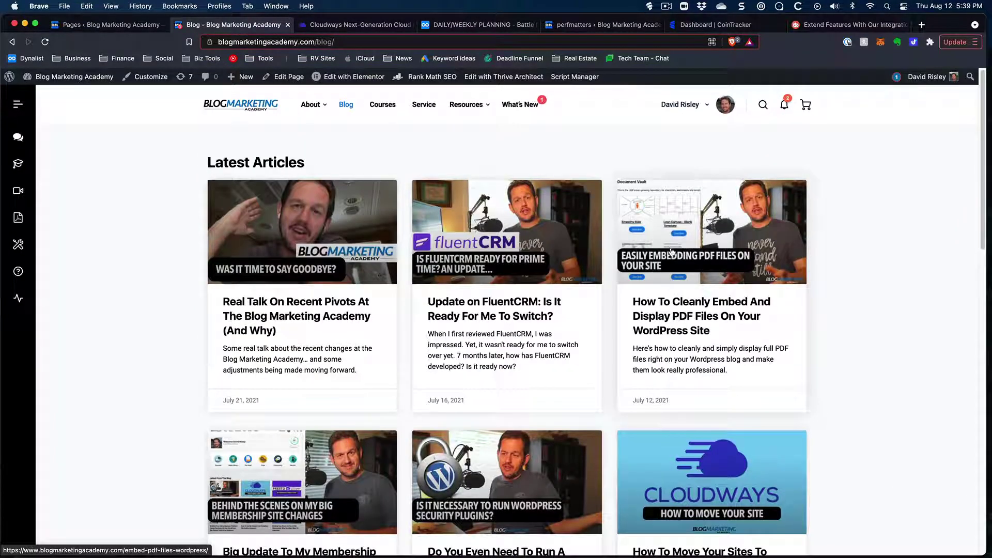